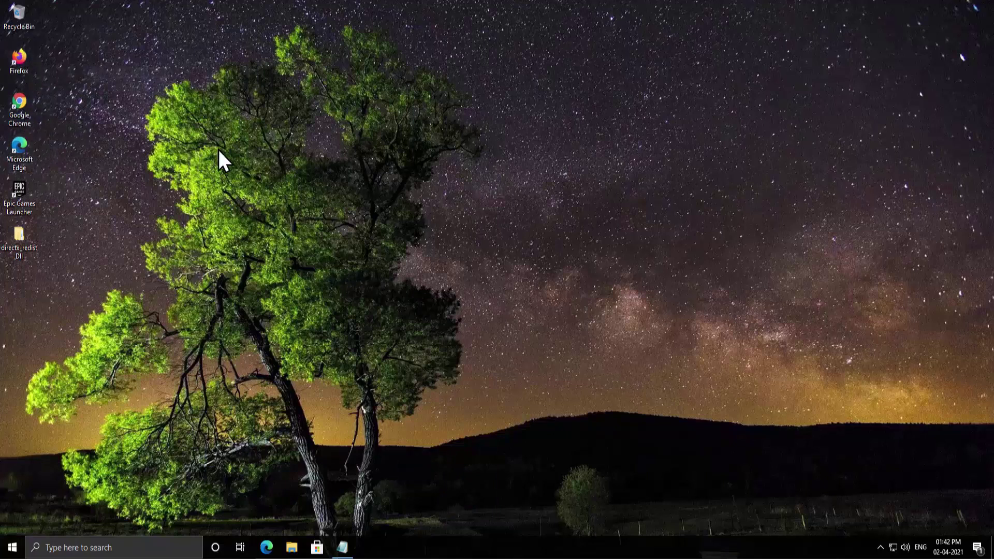
Search for "direct x" on the tezadvise.com Safe Search page in Google Chrome and open Microsoft's DirectX End-User Runtime Web Installer result
double_click(19, 107)
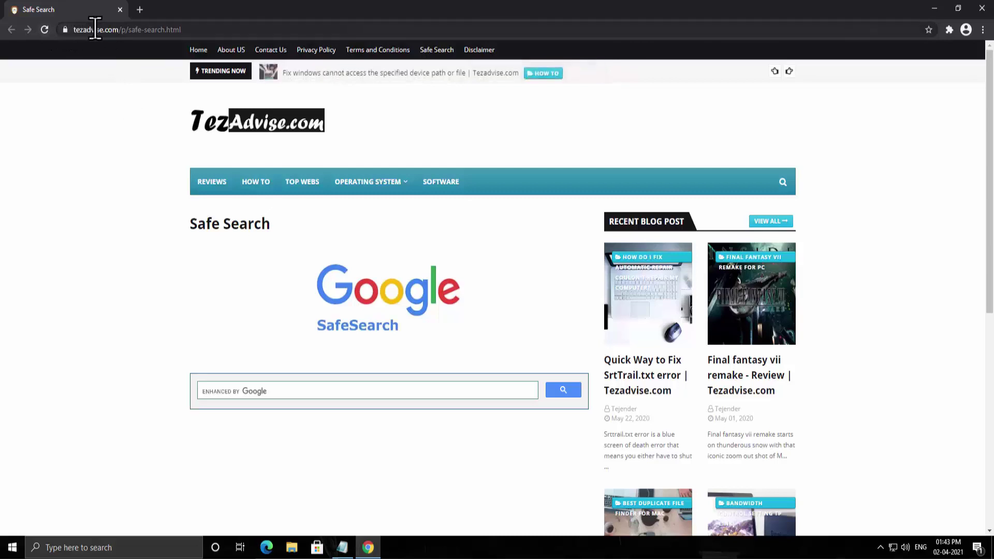
left_click(449, 52)
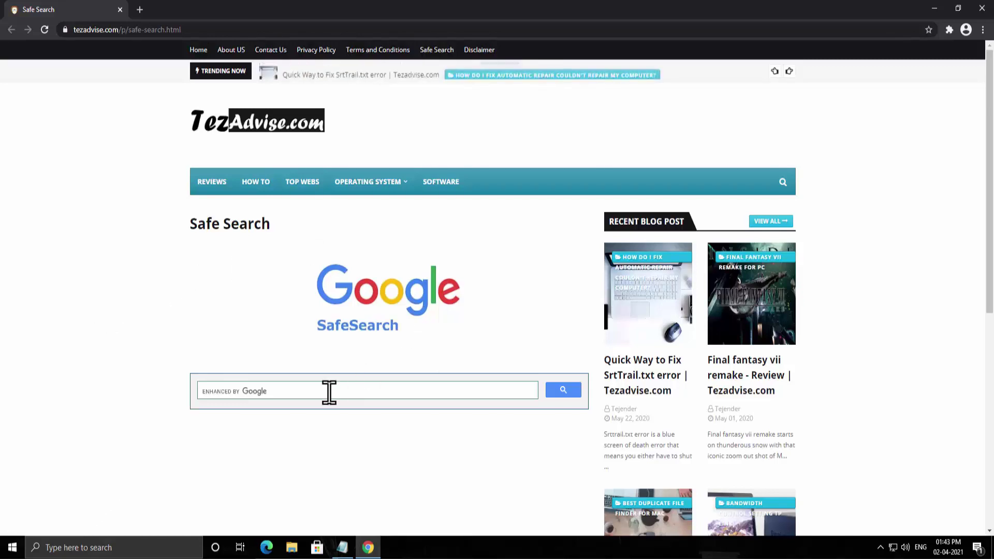
left_click(249, 391)
type("direct x")
key("Return")
scroll(107, 300, "down", 5)
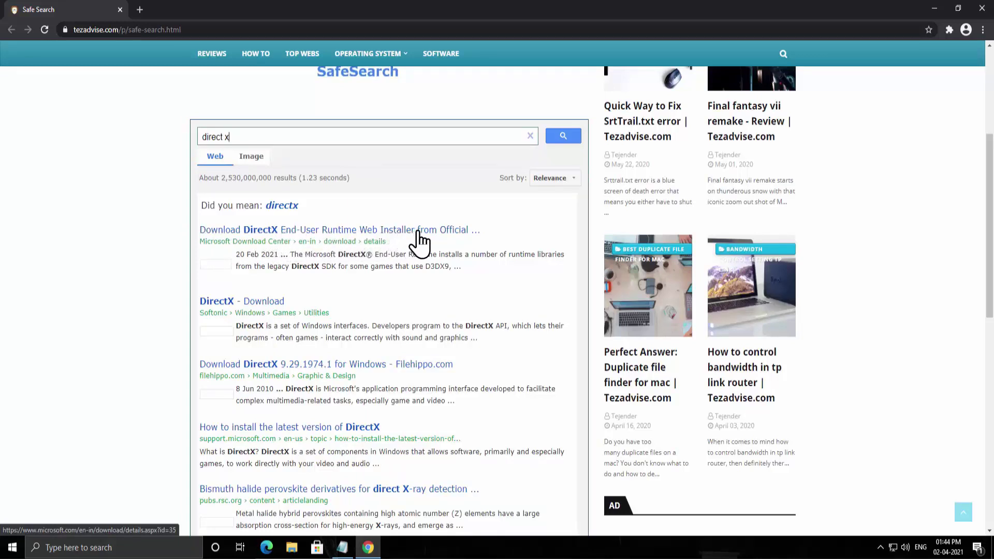
left_click(443, 231)
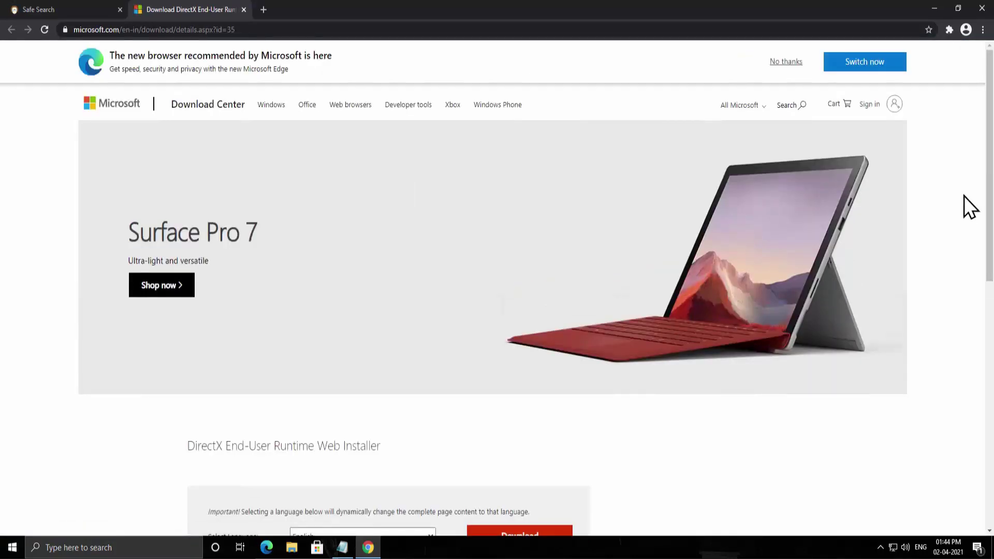
key("ctrl+h")
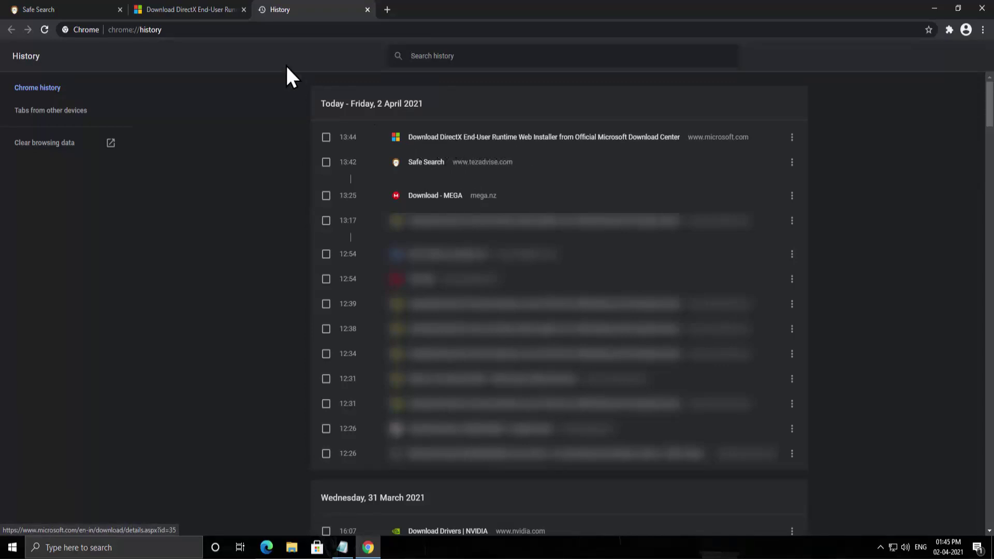
left_click(209, 7)
left_click(104, 9)
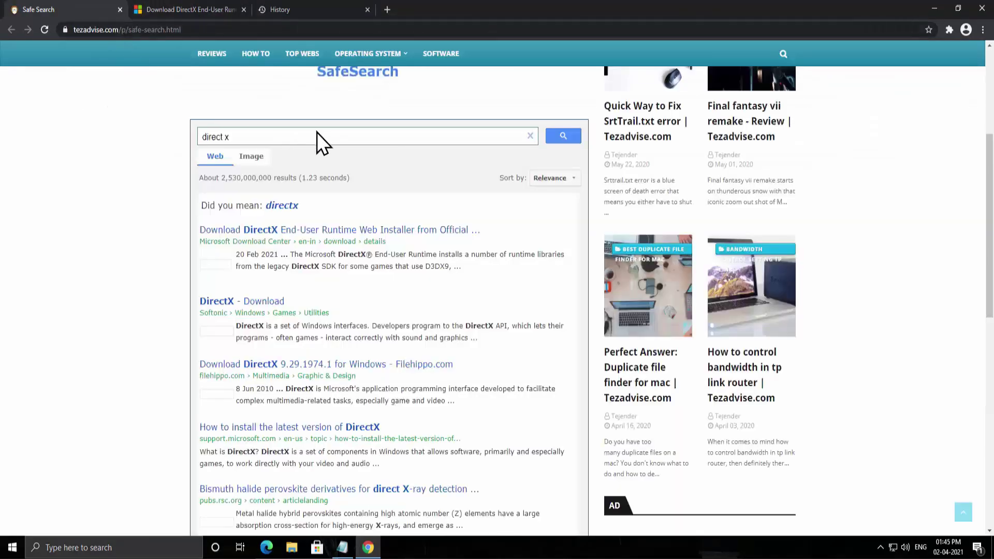
left_click(286, 12)
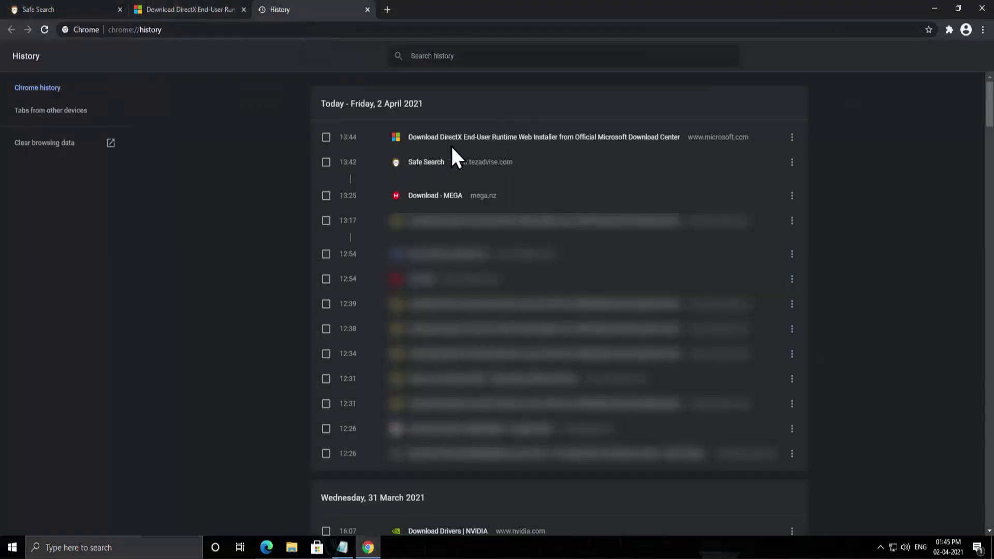
left_click(181, 9)
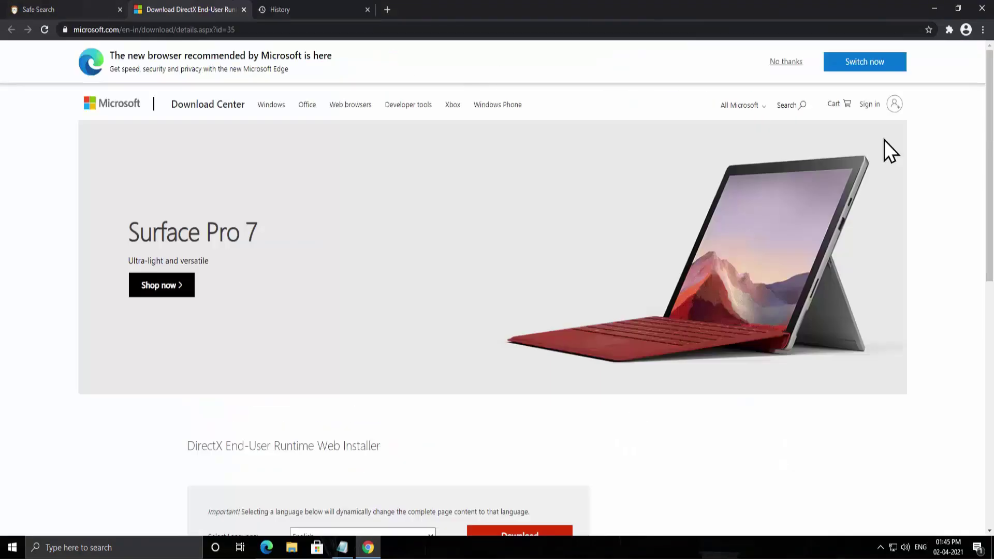
Download the English DirectX End-User Runtime Web Installer from the Microsoft Download Center page
scroll(960, 248, "down", 4)
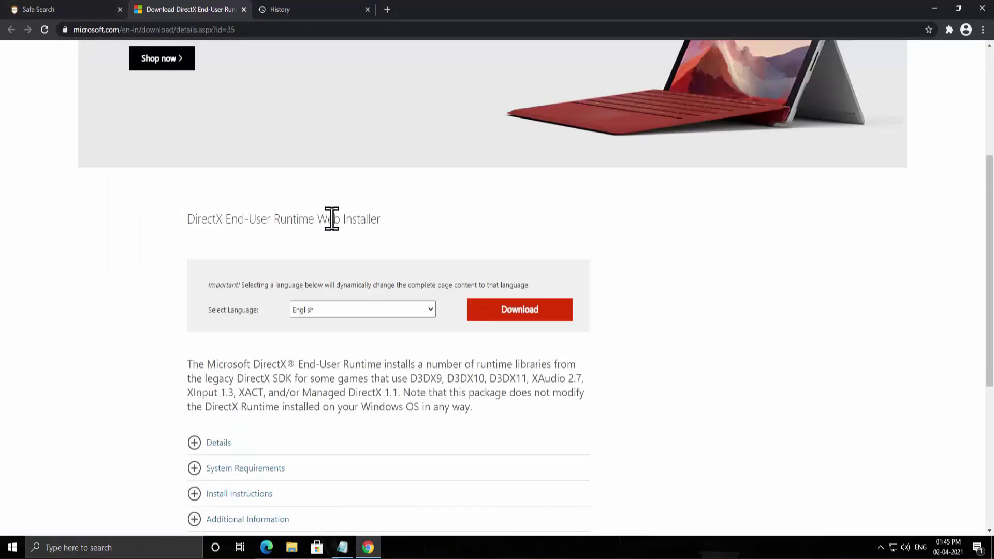
left_click(551, 310)
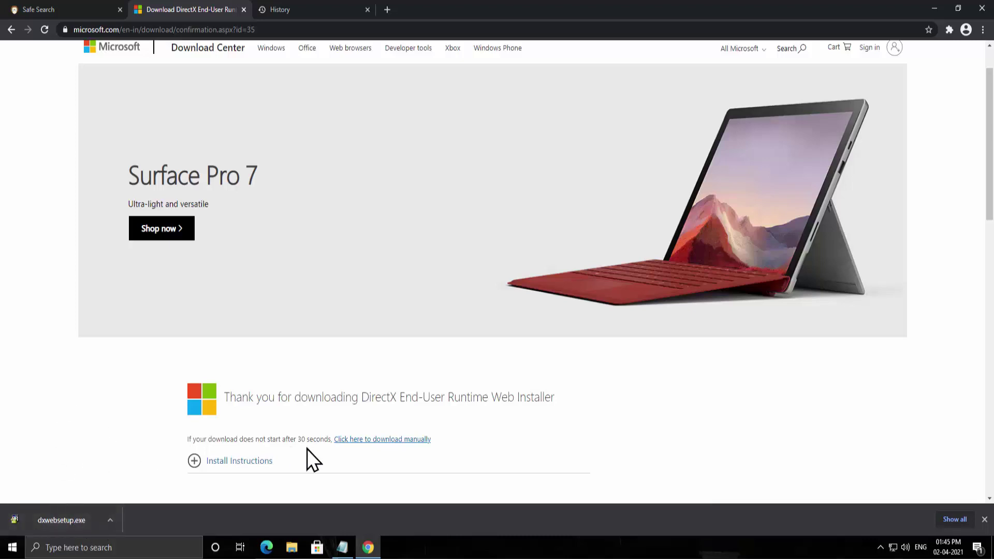
double_click(410, 439)
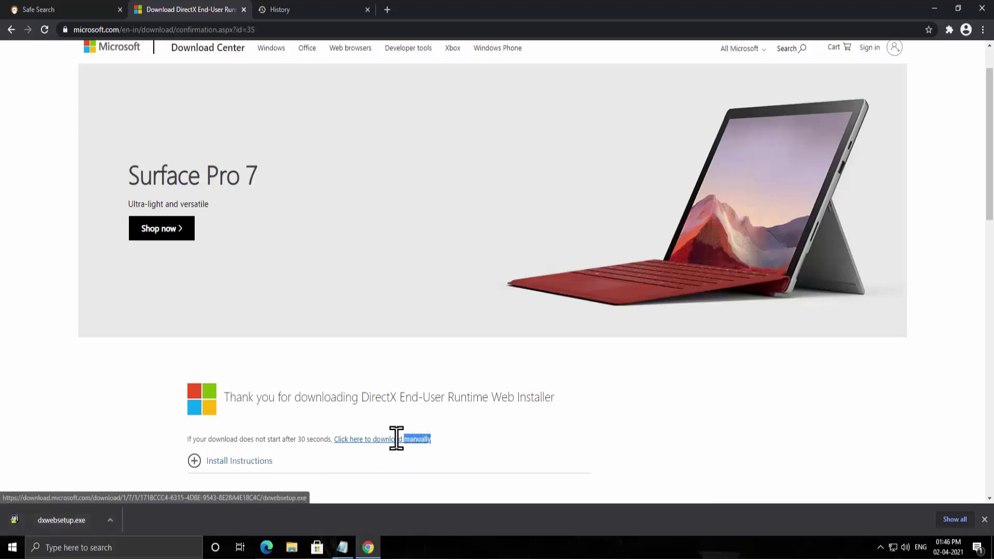
left_click_drag(396, 438, 329, 439)
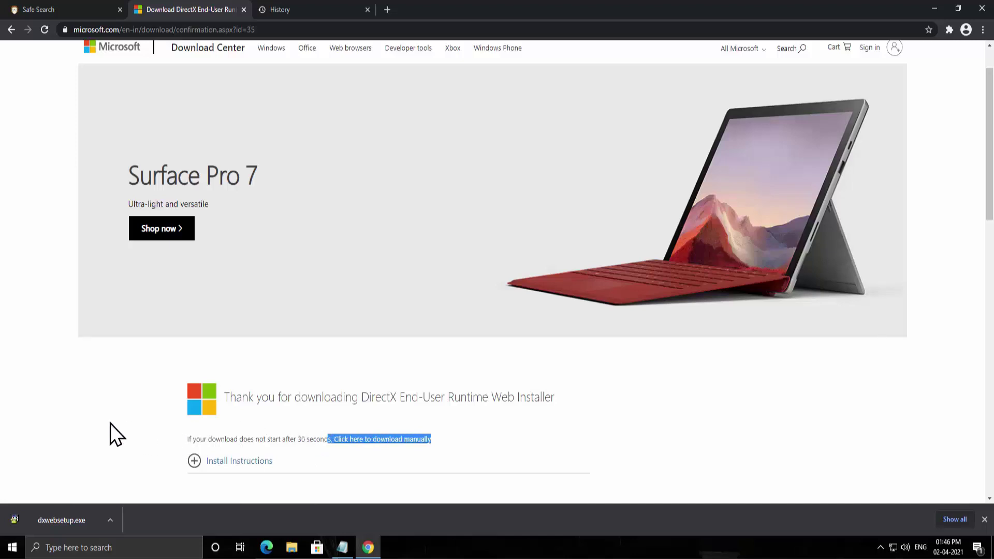
Run dxwebsetup.exe with permission to make changes, accept the license agreement and go through the DirectX setup to its end
left_click(73, 521)
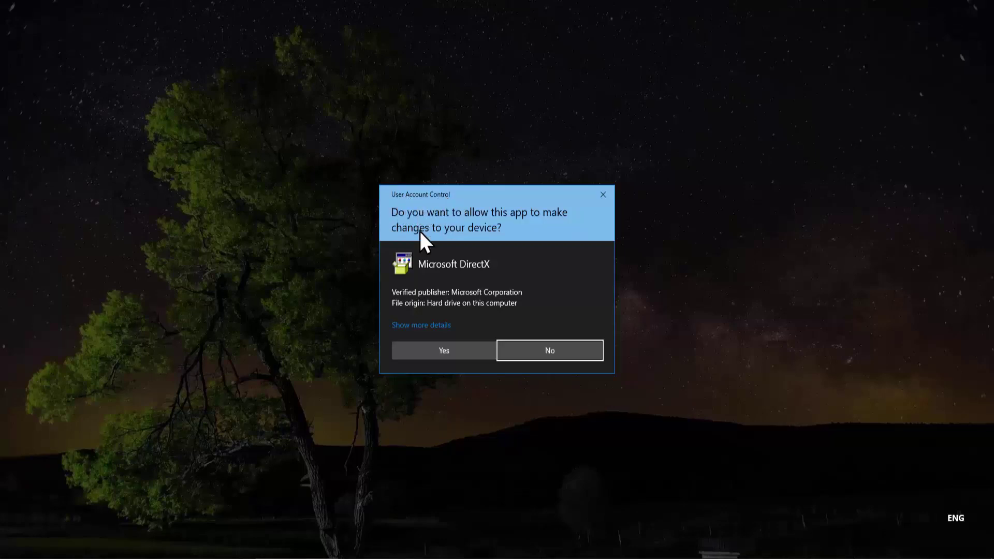
left_click(407, 351)
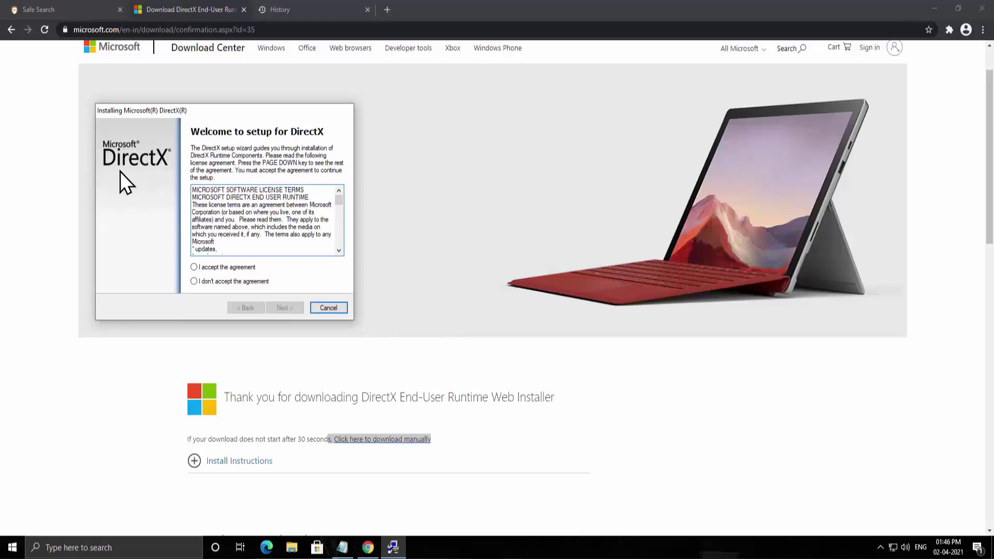
left_click(194, 267)
left_click(286, 309)
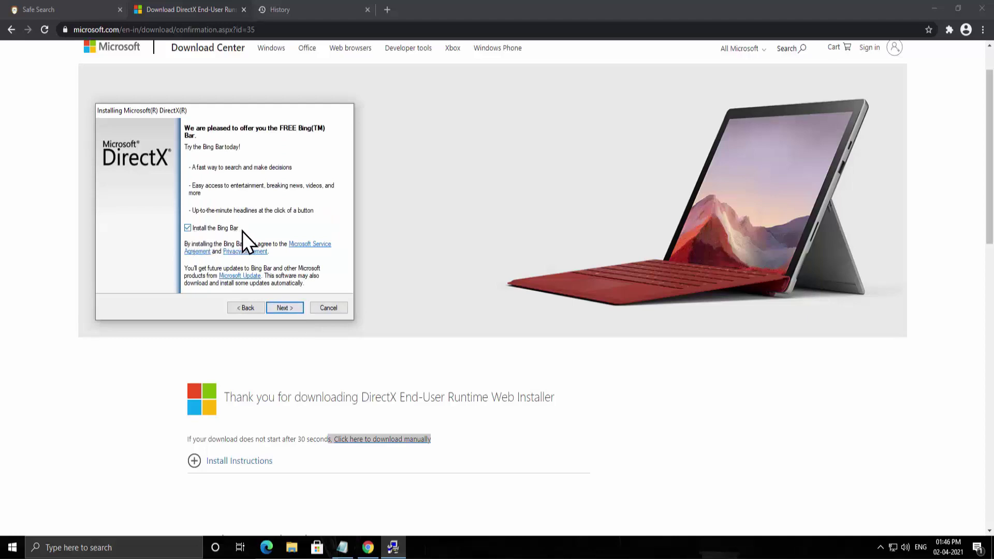
left_click(284, 308)
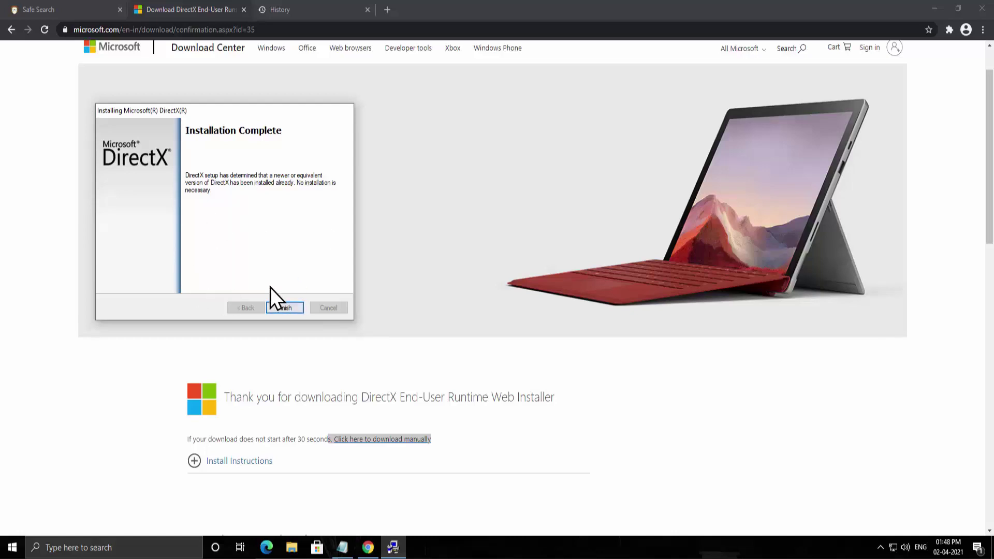
left_click(294, 312)
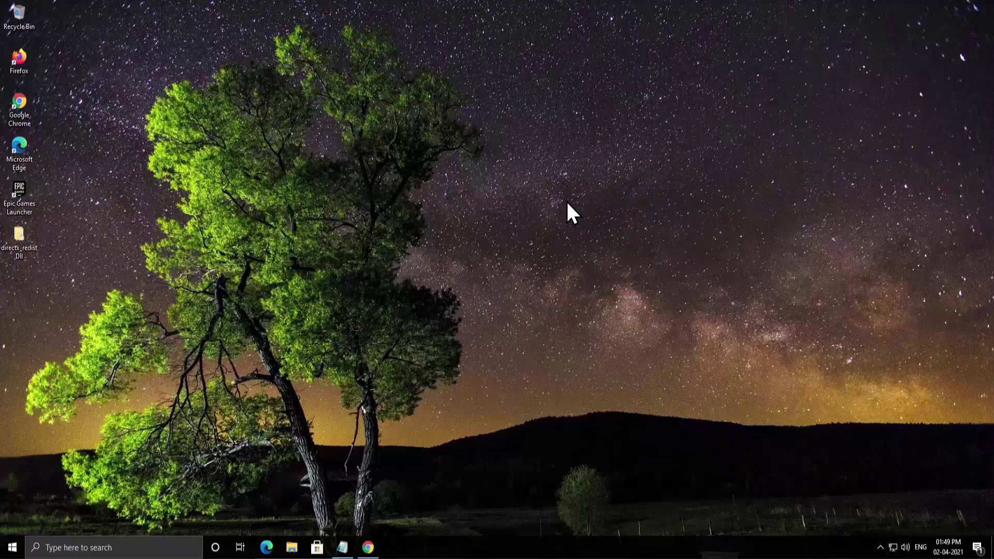
Open the bit.ly link copied from Notepad in Chrome and download directx_redist Dll.zip from the MEGA page
left_click(342, 548)
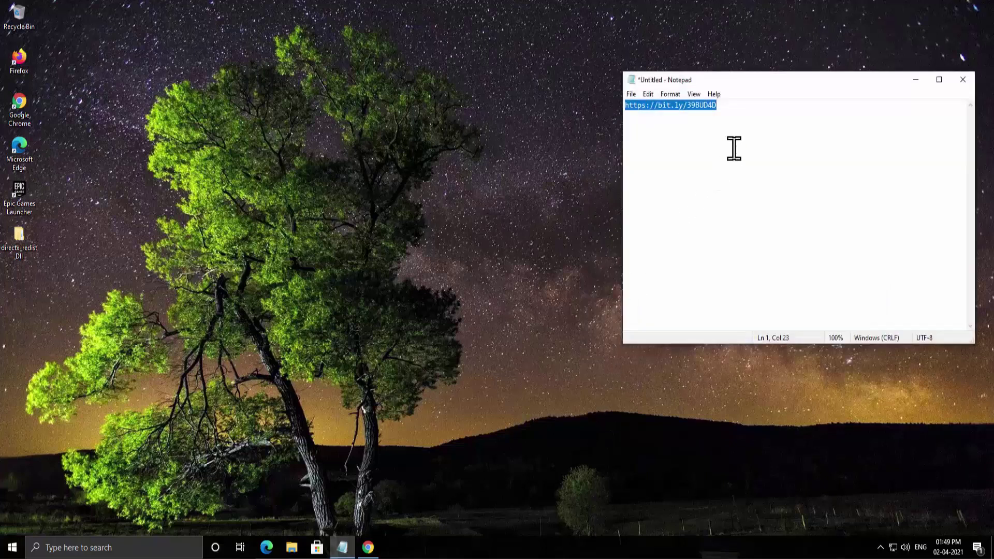
right_click(676, 103)
left_click(692, 147)
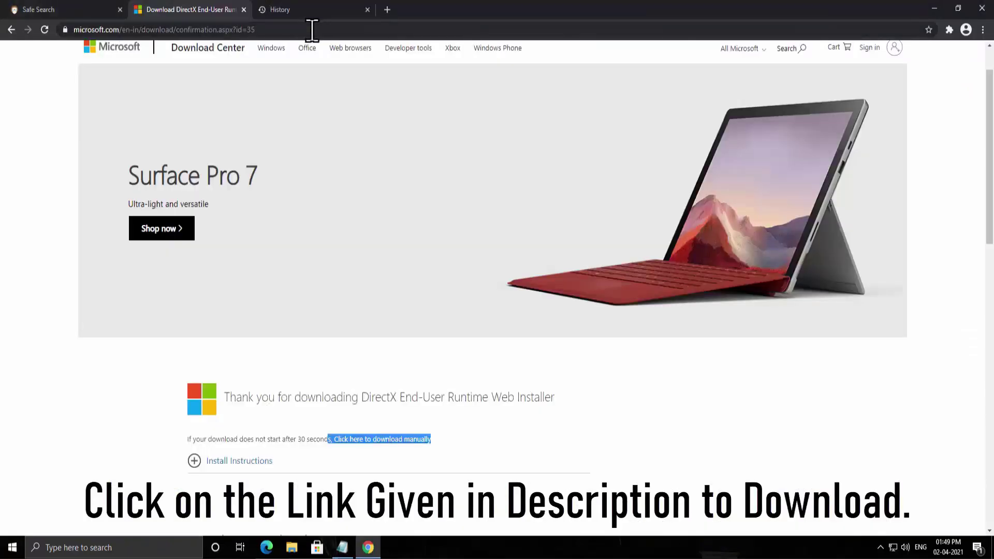
left_click(313, 29)
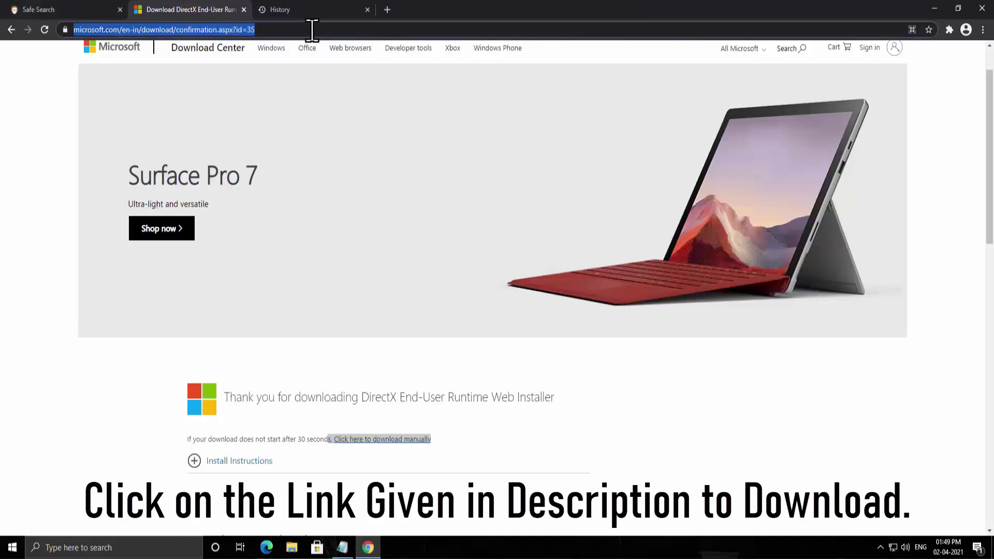
key("ctrl+v")
key("Return")
left_click(367, 10)
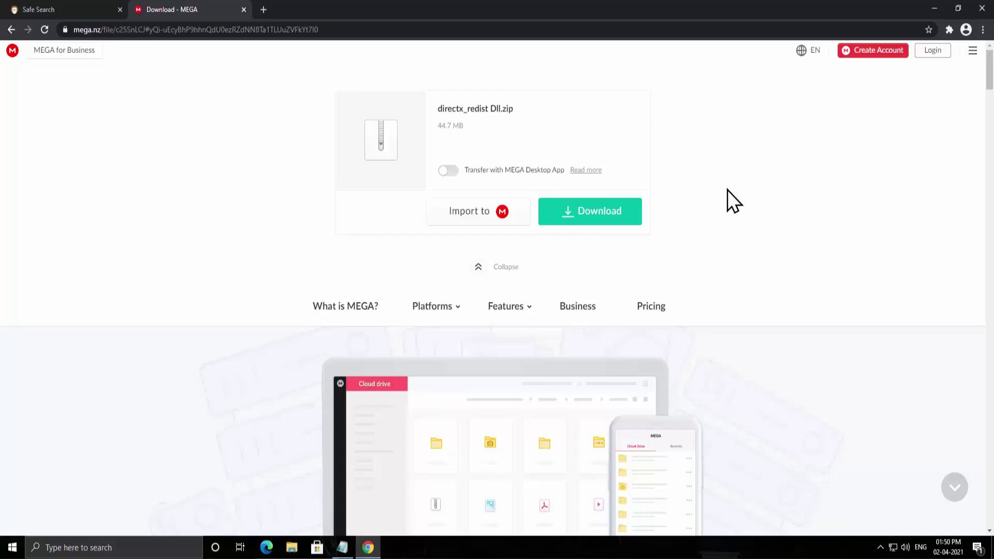
left_click(616, 217)
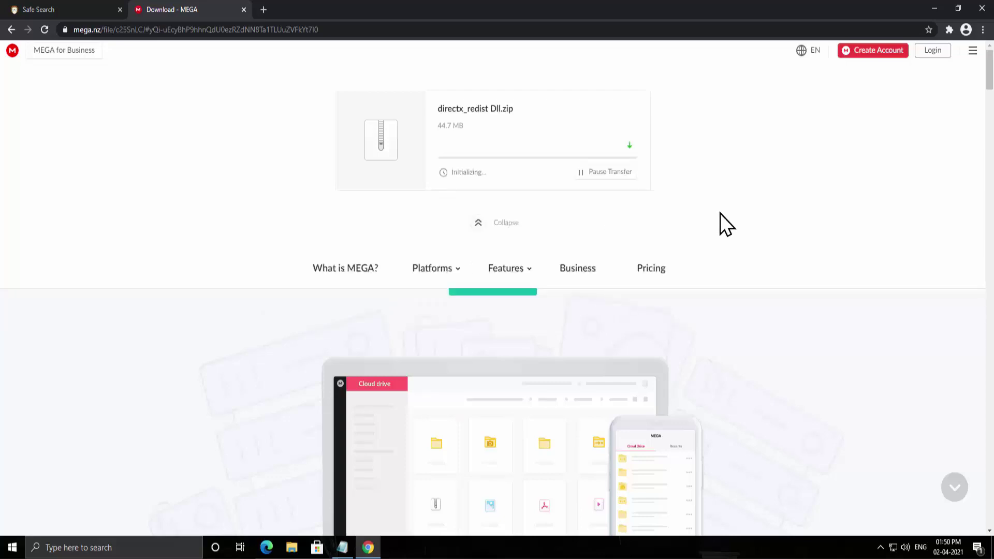
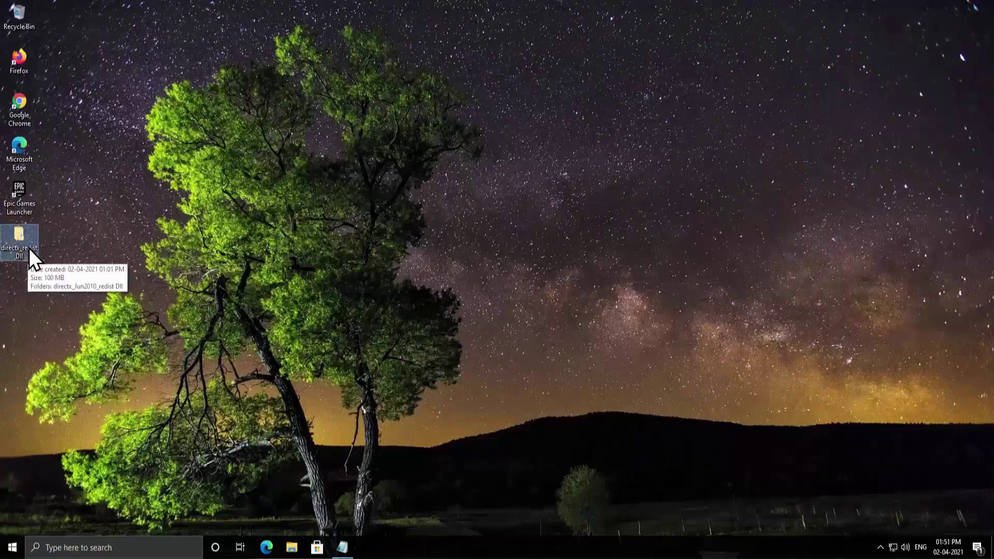
Create a new folder on the desktop and paste the directx_redist Dll zip file into it
right_click(630, 213)
mouse_move(679, 291)
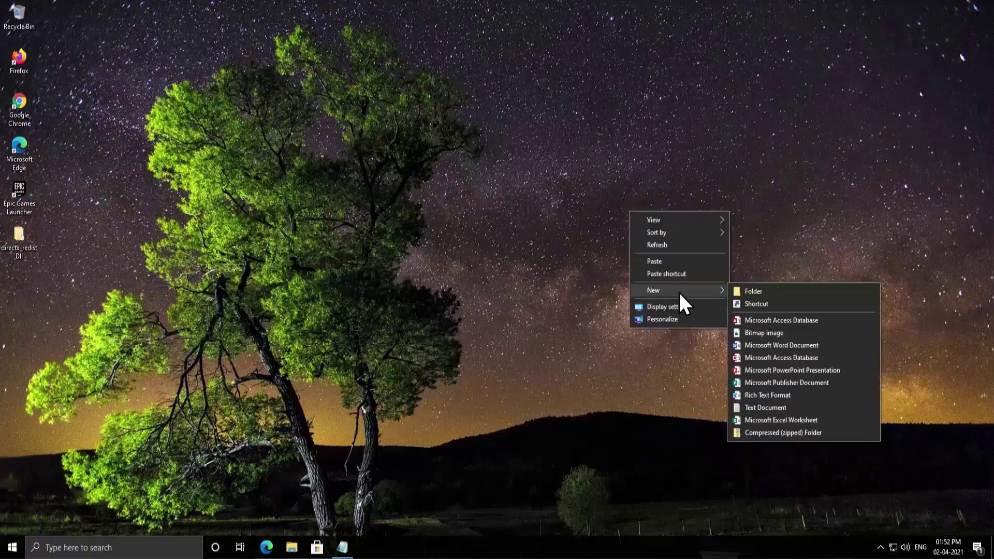
left_click(737, 291)
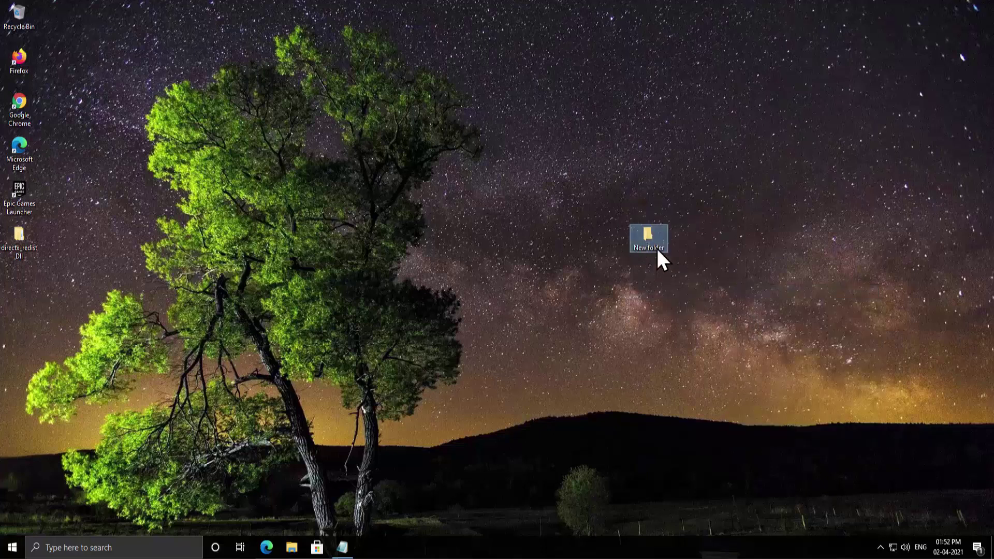
double_click(645, 244)
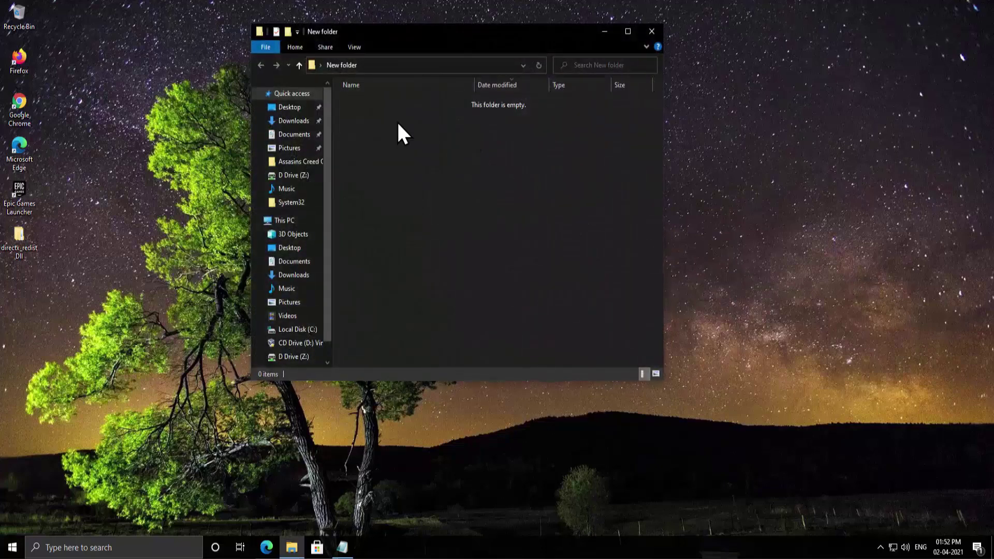
key("ctrl+v")
Extract the directx_redist Dll zip file to the suggested subfolder inside New folder
right_click(378, 101)
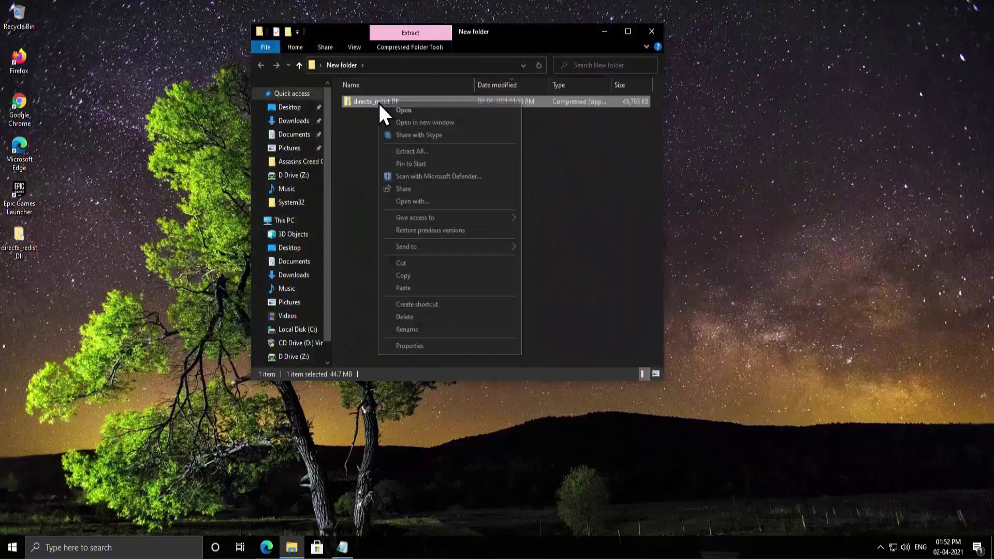
left_click(403, 152)
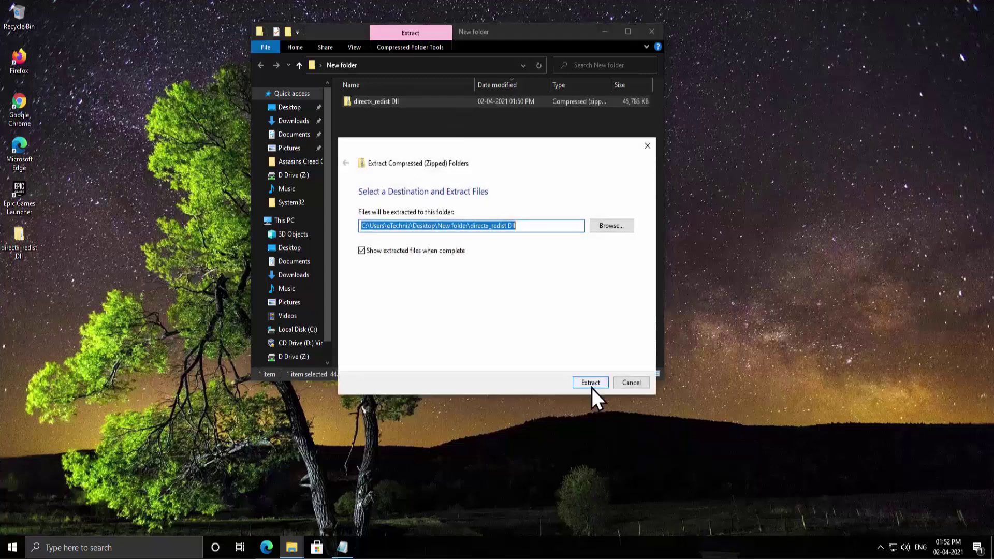
left_click(590, 383)
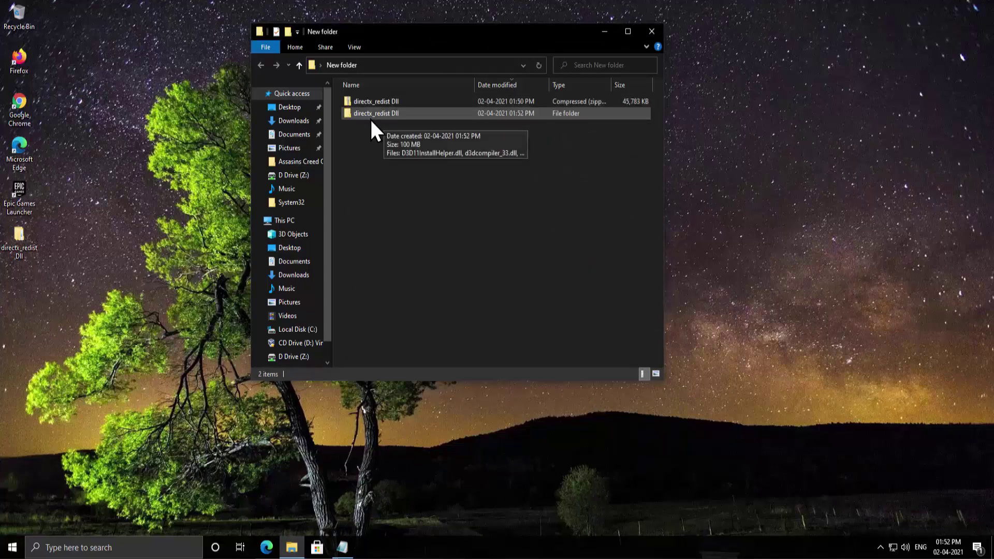
Copy all the DLL files from the extracted directx_redist Dll folder
double_click(365, 114)
left_click(467, 186)
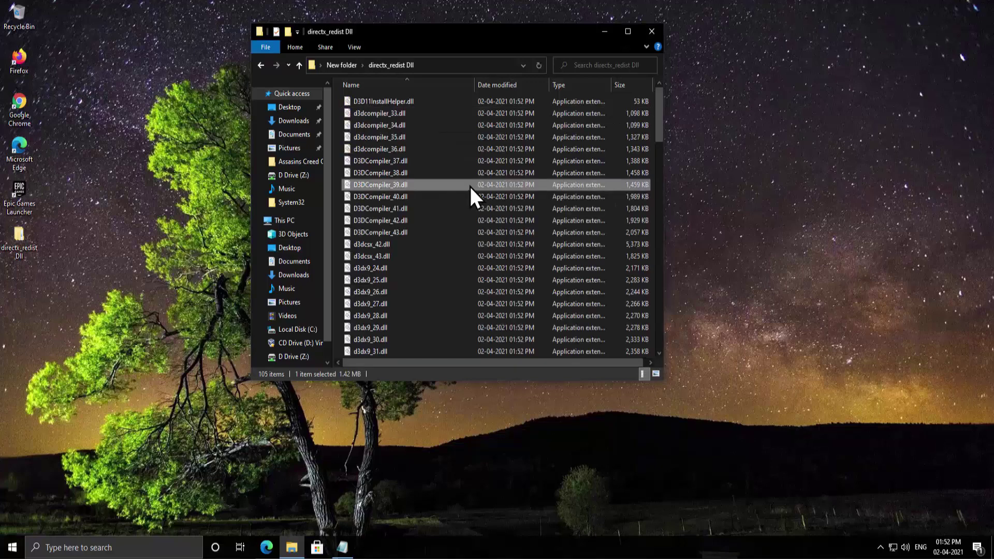
key("ctrl+a")
left_click(439, 106)
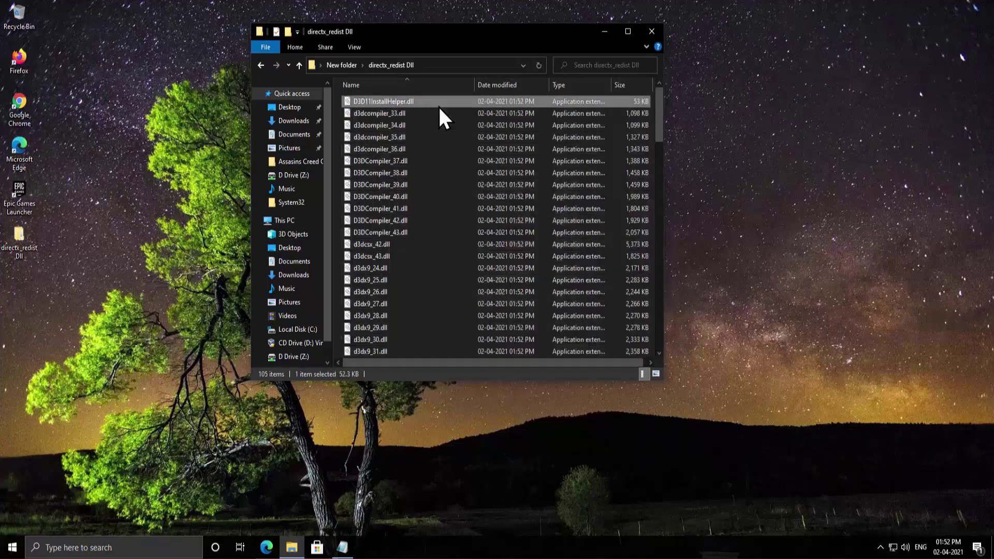
left_click(415, 127)
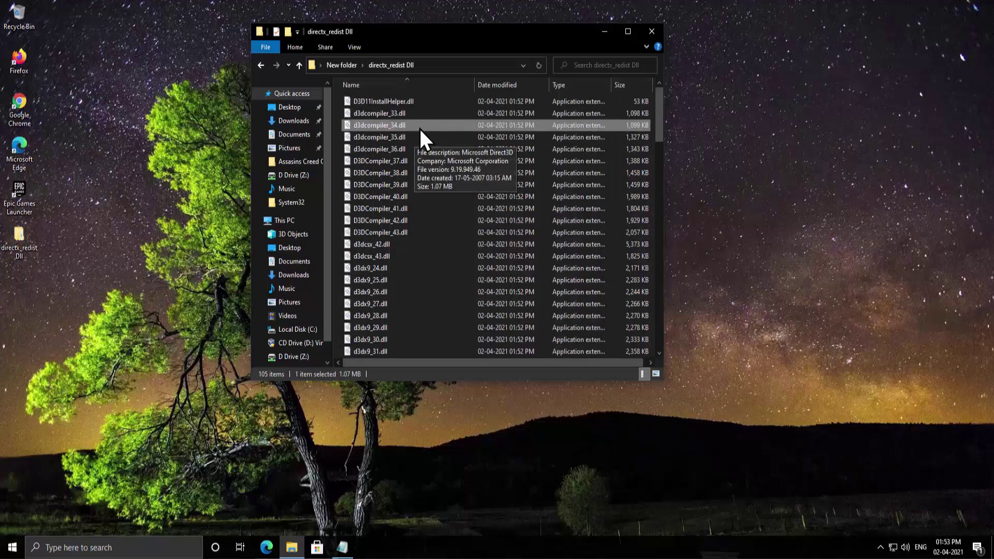
key("ctrl+a")
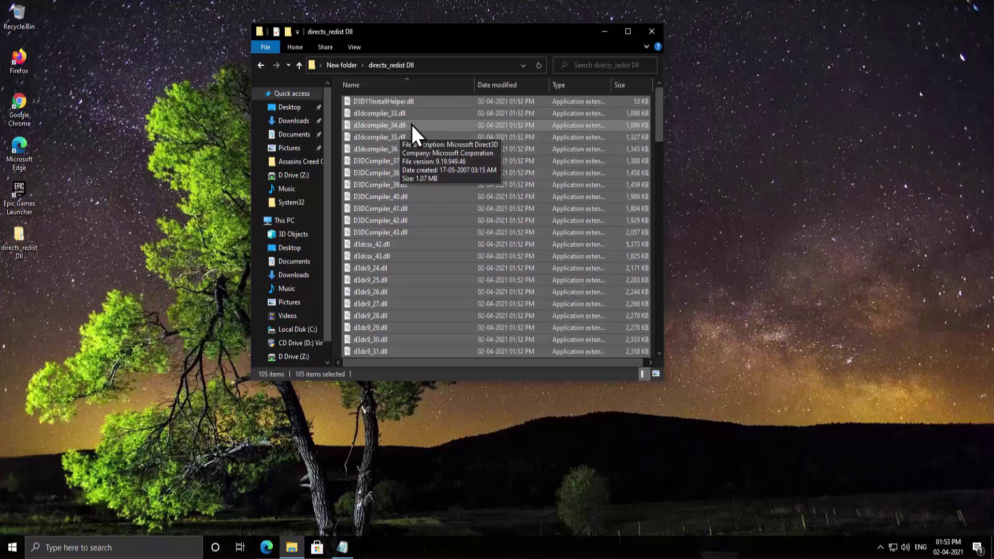
right_click(412, 124)
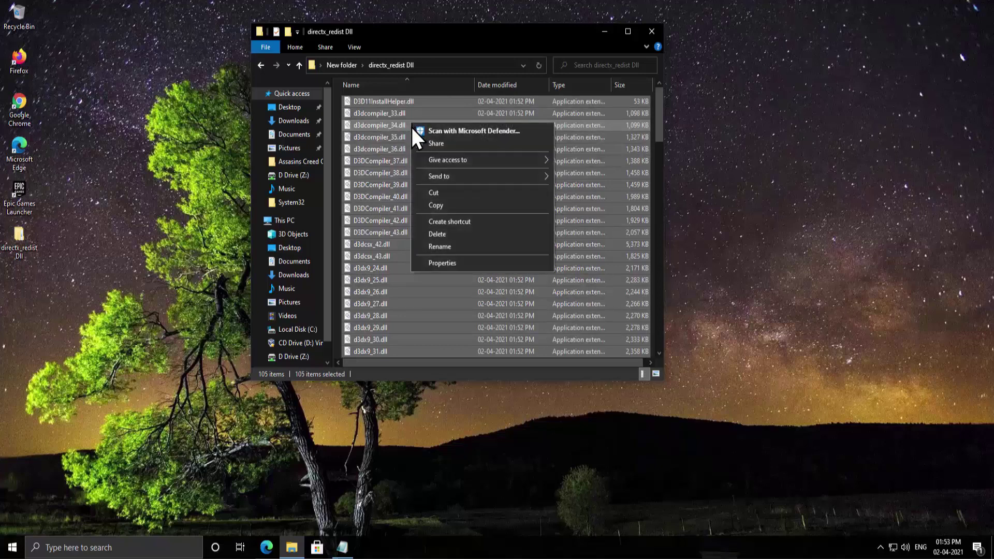
left_click(436, 205)
Open the Epic Games Launcher shortcut's file location, show its contents as large thumbnails, and enlarge the window
left_click(23, 200)
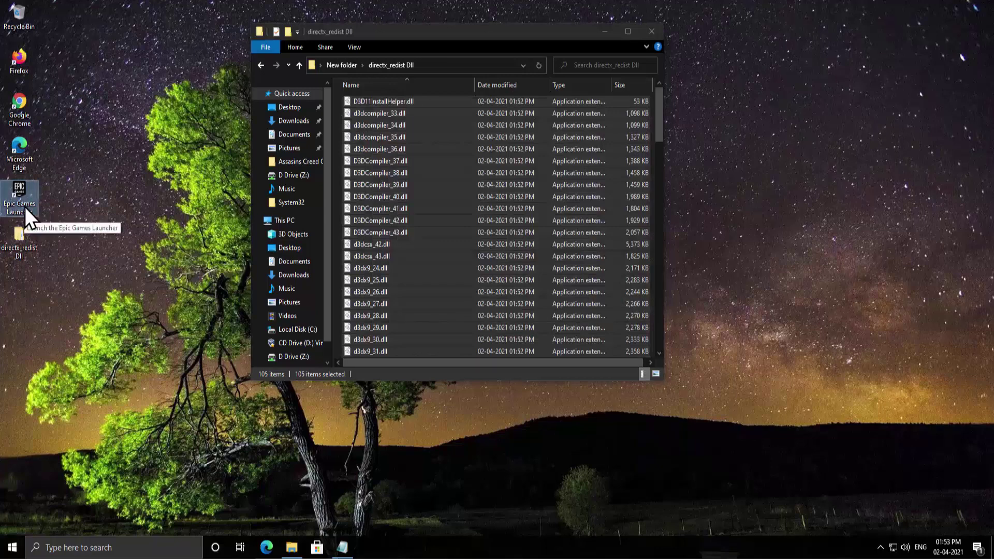
right_click(25, 207)
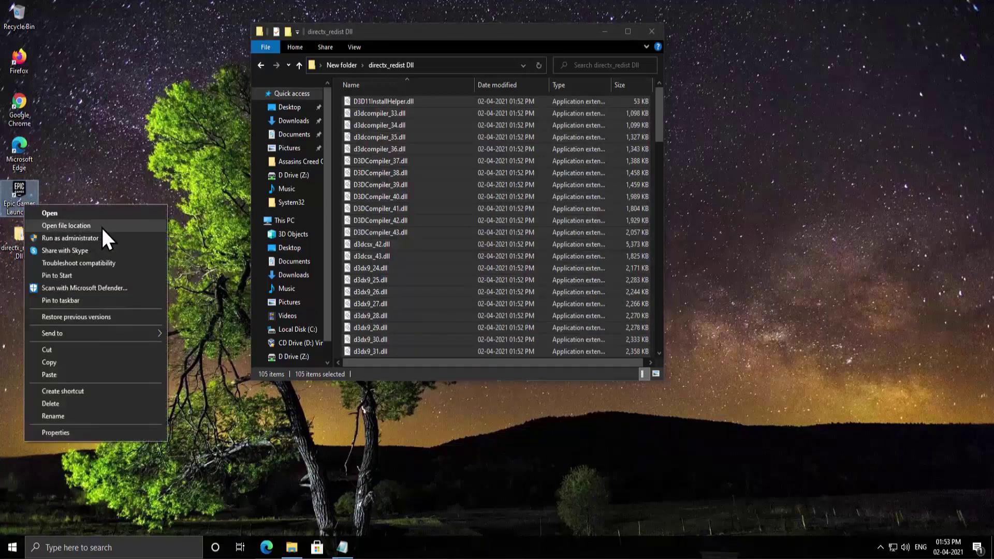
left_click(102, 226)
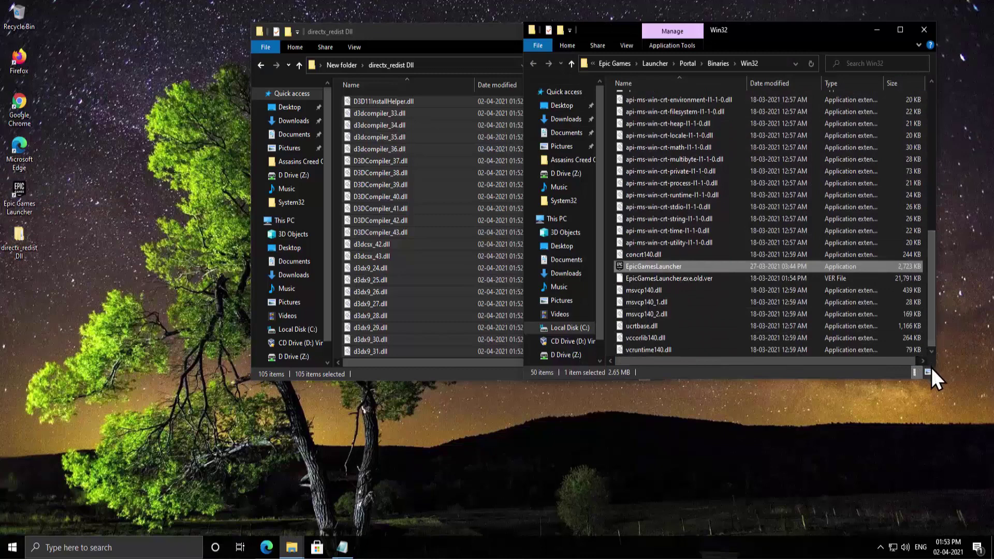
left_click(928, 373)
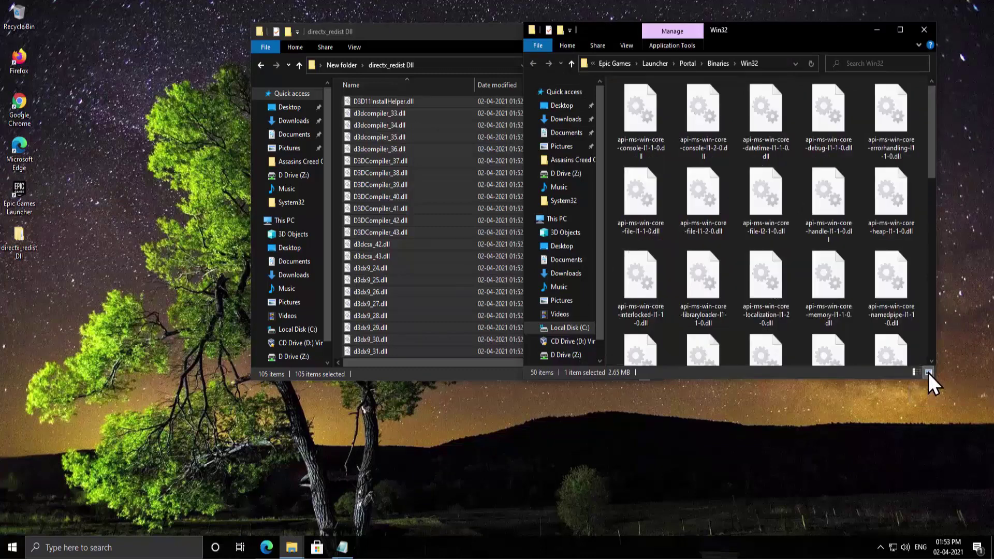
scroll(932, 345, "down", 10)
left_click_drag(935, 379, 990, 444)
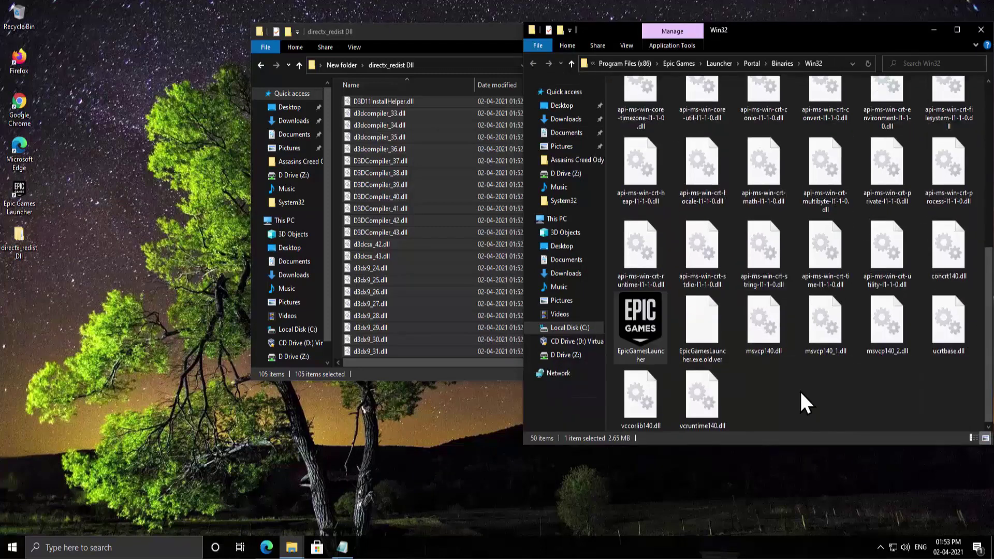
Paste the copied DLL files into the Epic Games Launcher's Win32 folder and close that folder's window
right_click(801, 393)
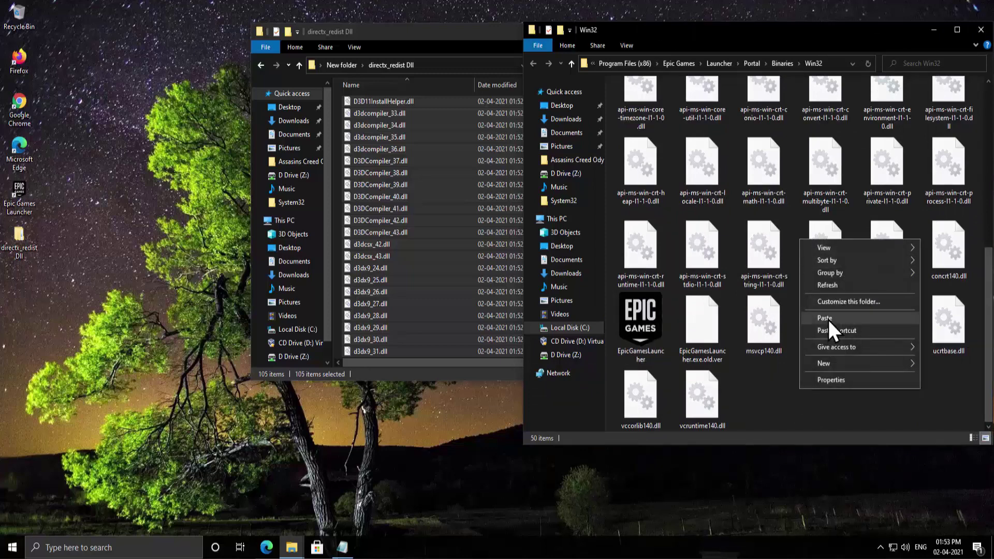
left_click(829, 320)
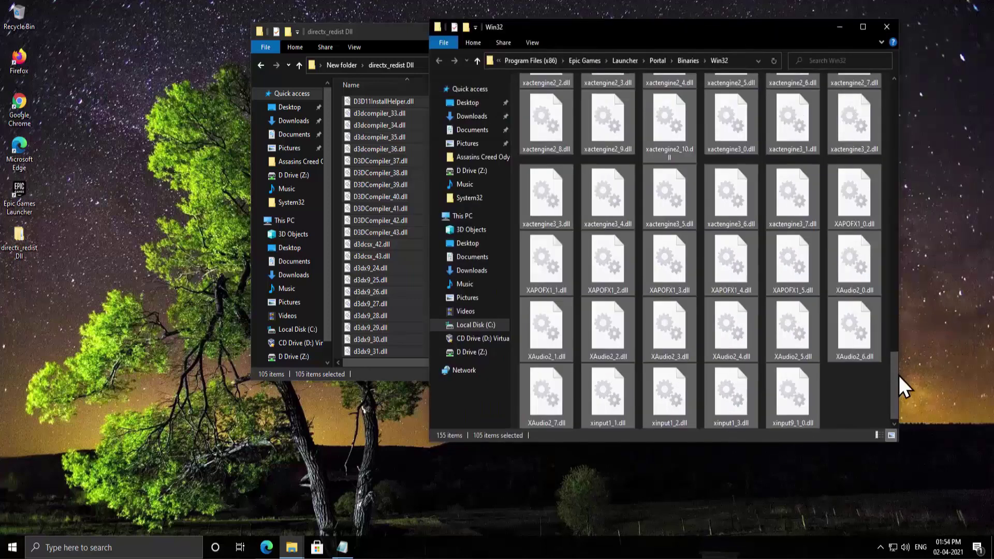
left_click_drag(897, 377, 887, 123)
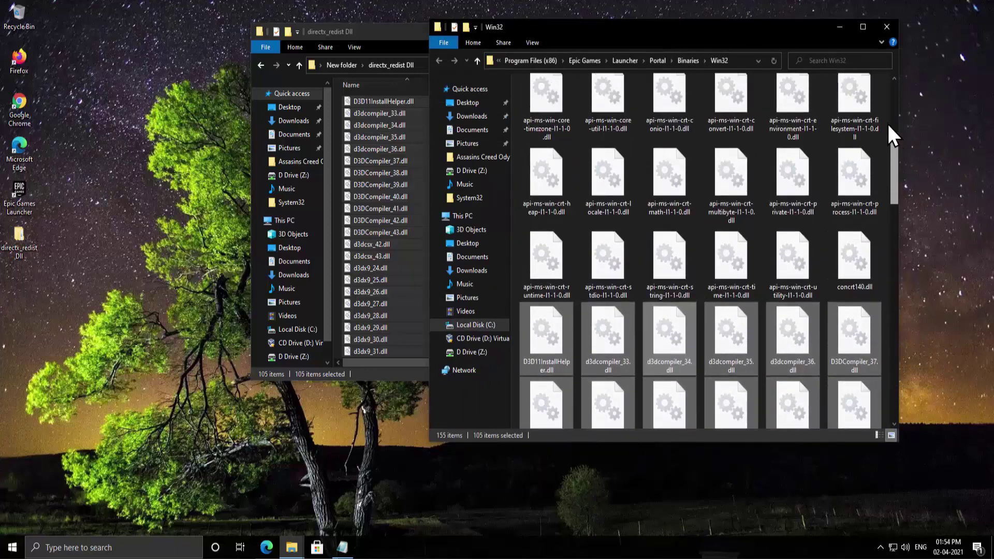
left_click(887, 27)
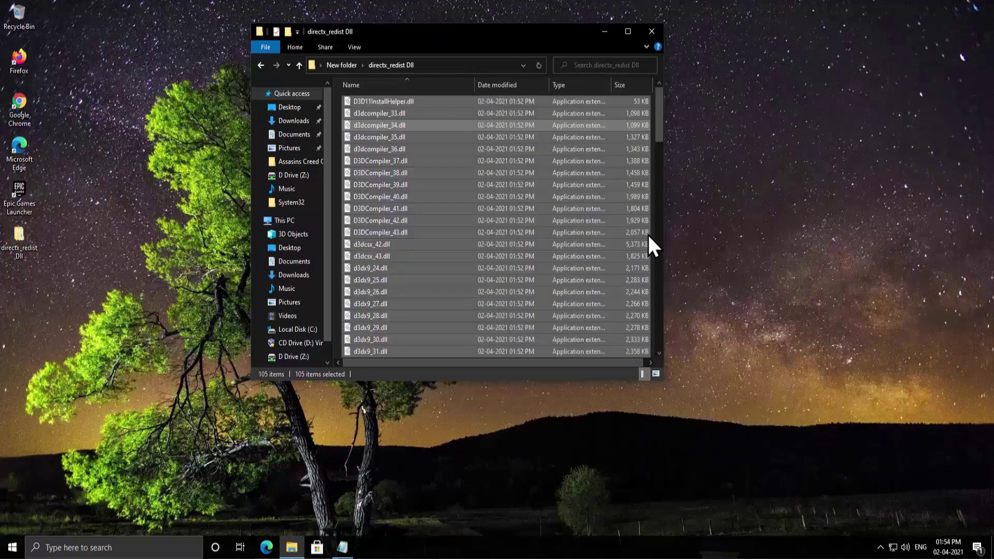
Select and copy all the DLL files in the directx_redist Dll folder again
left_click(19, 200)
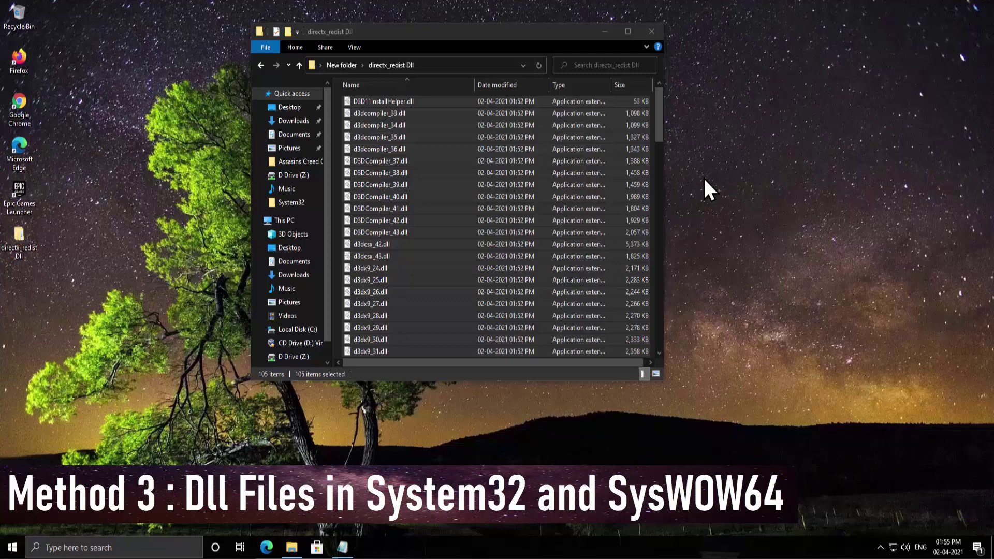
left_click(492, 232)
key("ctrl+a")
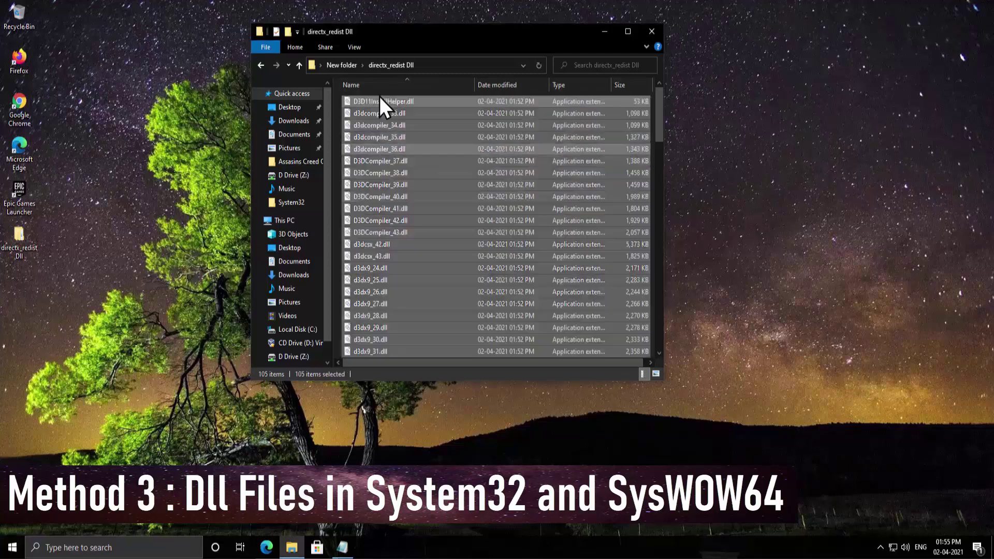
right_click(390, 127)
left_click(413, 210)
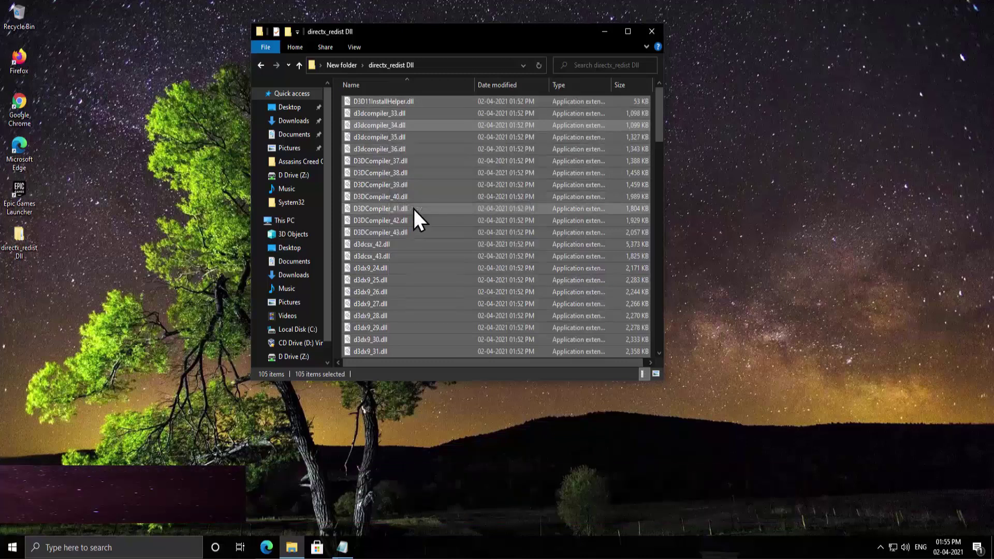
Open the System32 folder inside Windows on Local Disk (C:)
left_click(294, 222)
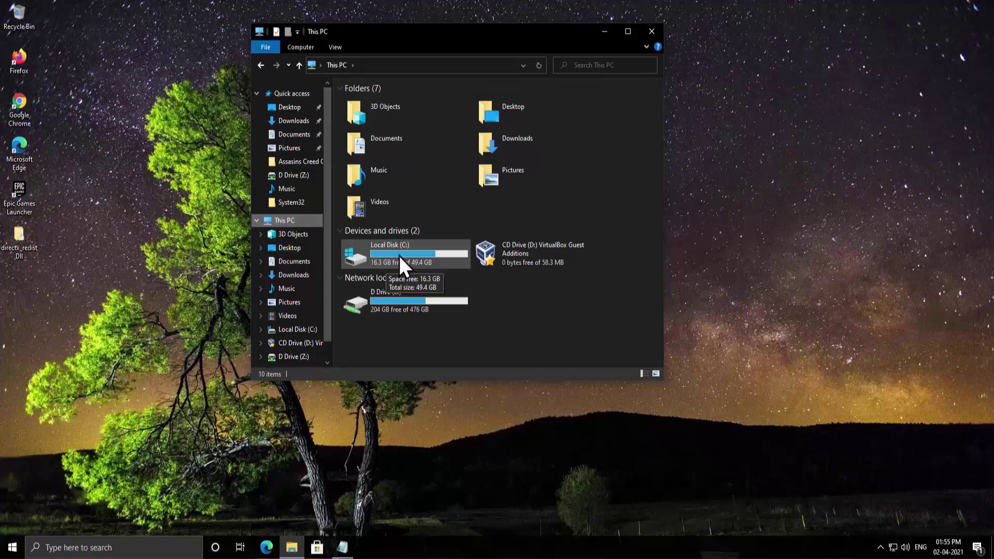
double_click(428, 252)
left_click(393, 198)
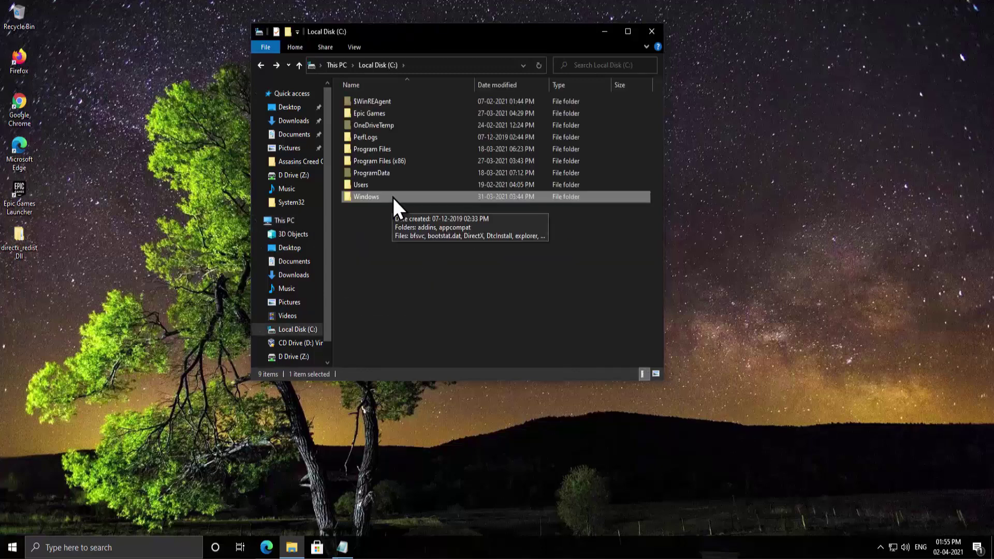
double_click(393, 196)
scroll(466, 185, "down", 9)
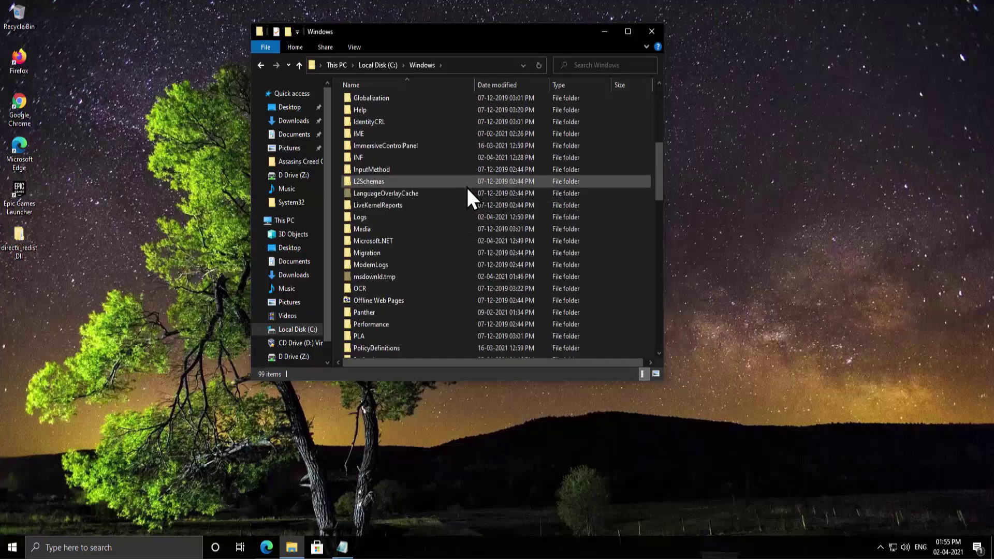
scroll(466, 188, "down", 6)
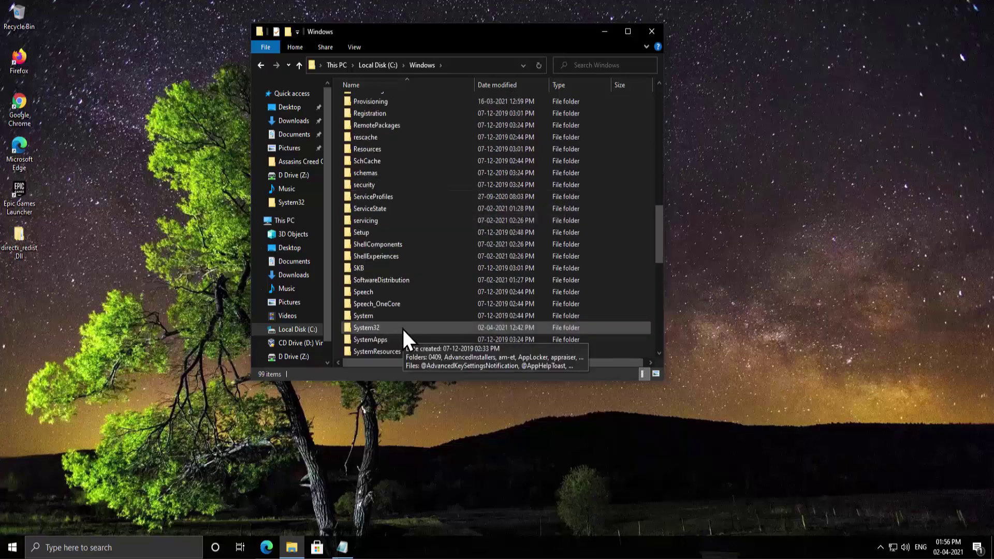
double_click(371, 327)
Paste the DLL files into System32, replacing same-named files with administrator permission and skipping all items that are denied access
right_click(619, 182)
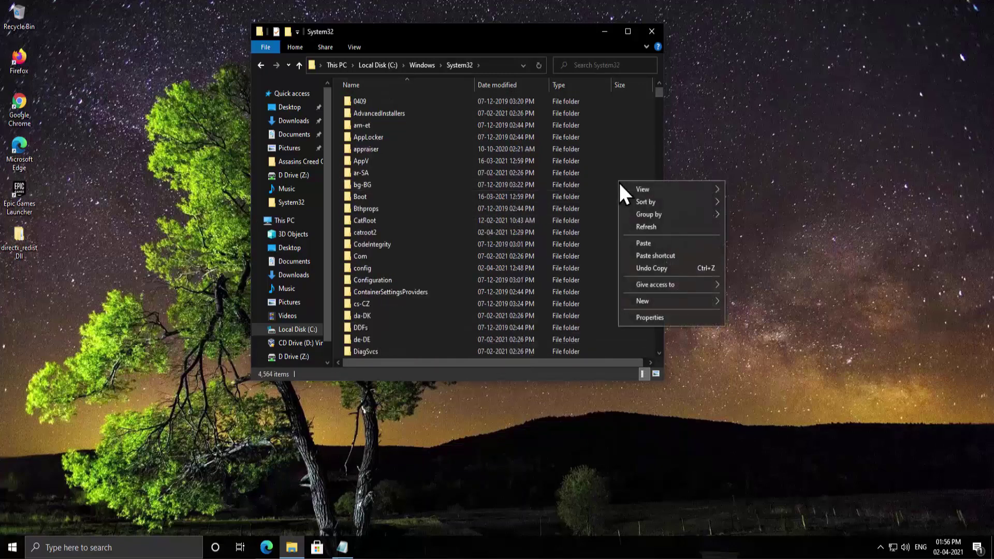
left_click(635, 243)
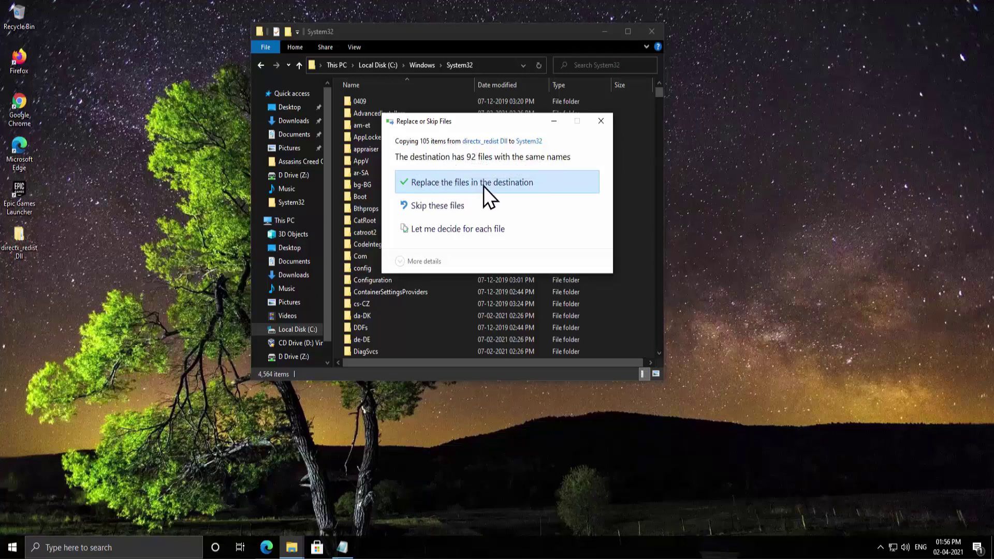
left_click(541, 181)
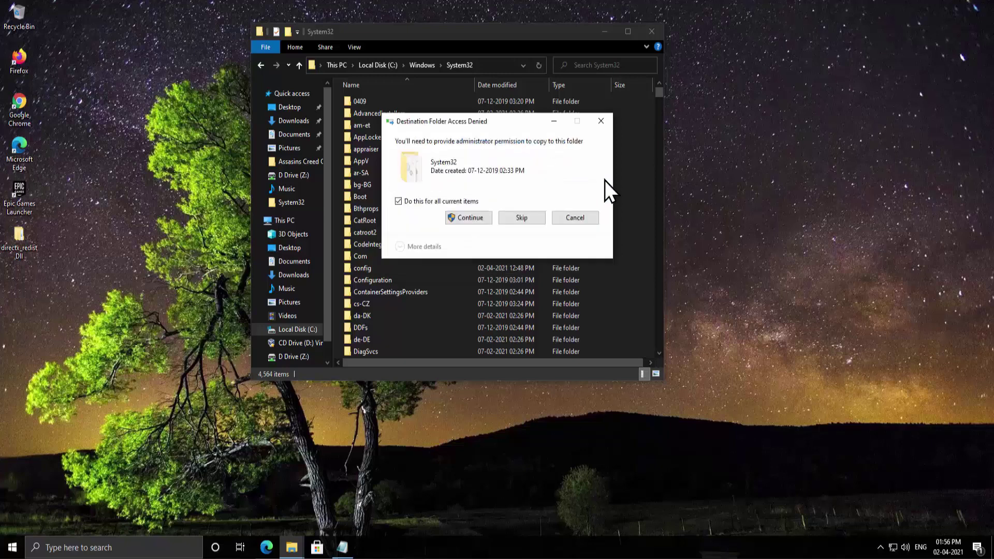
left_click(474, 218)
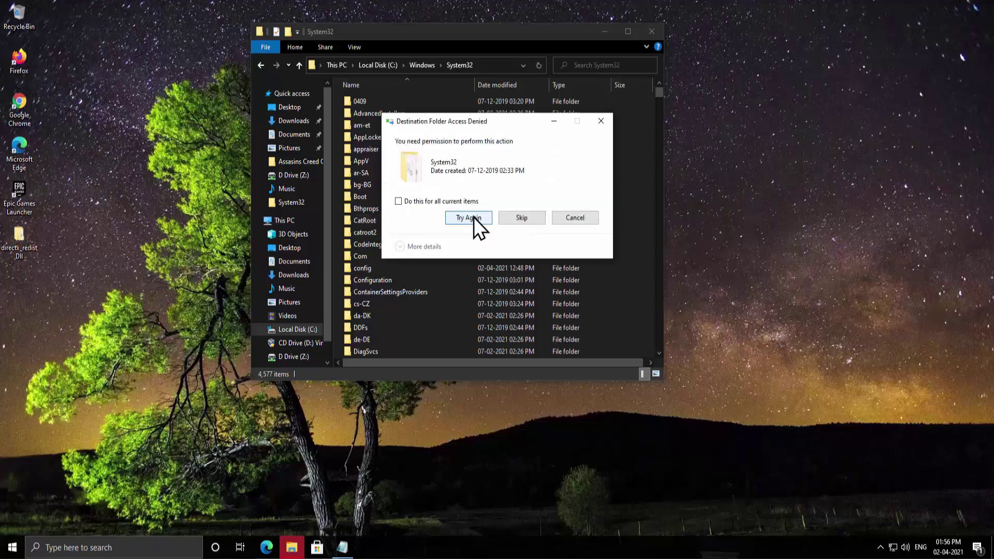
left_click(455, 203)
left_click(474, 222)
left_click(524, 215)
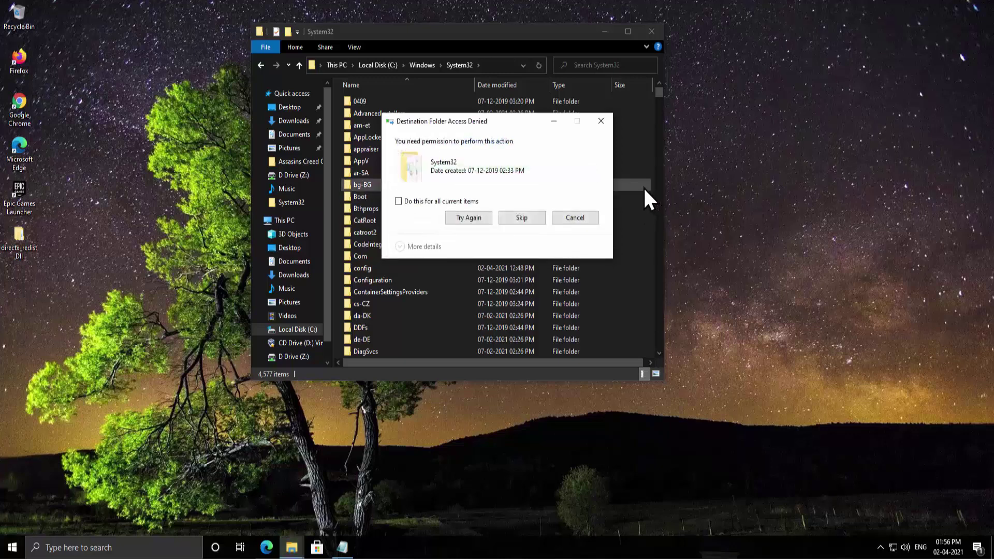
left_click(399, 200)
left_click(521, 218)
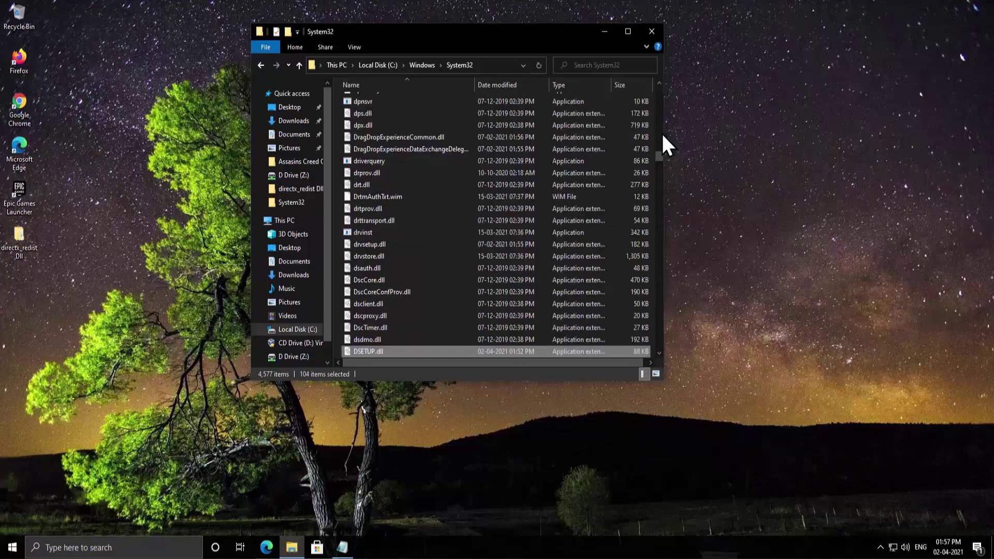
key("F5")
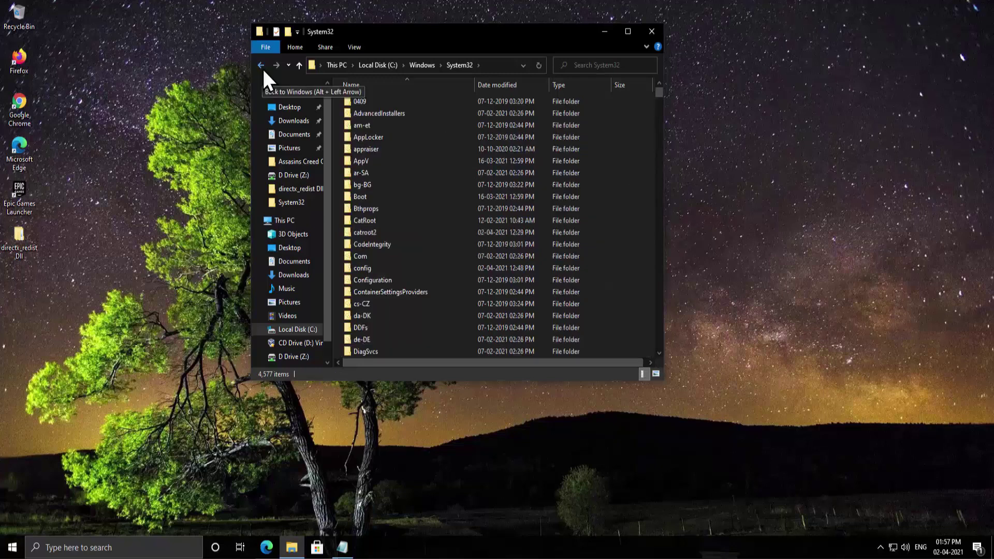
Return to the Windows folder and open its SysWOW64 folder
left_click(261, 66)
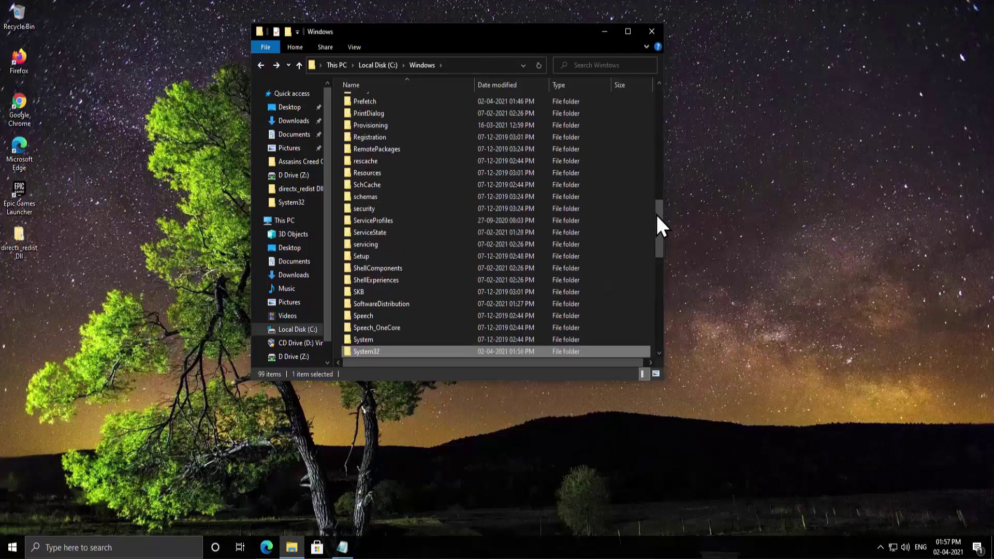
left_click_drag(655, 213, 657, 238)
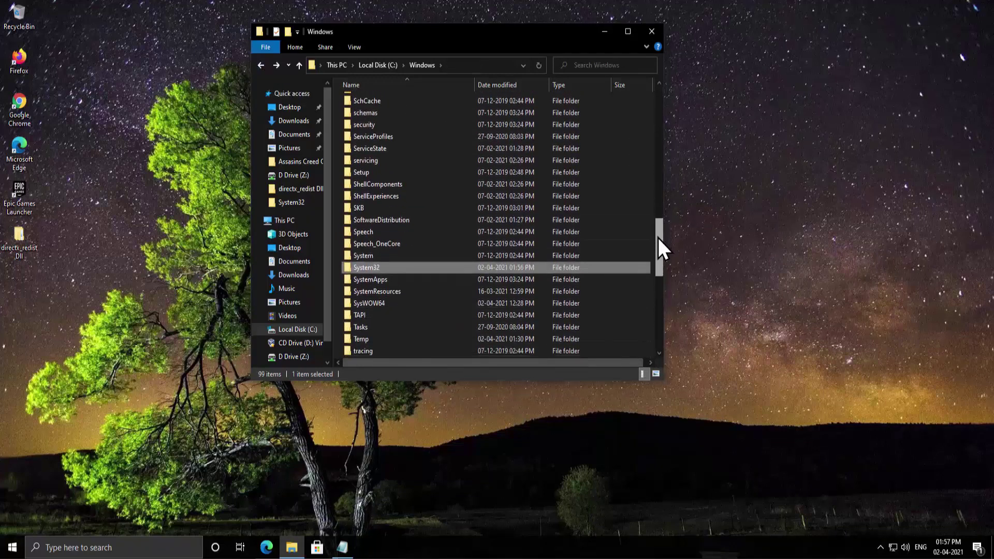
left_click(472, 302)
double_click(472, 302)
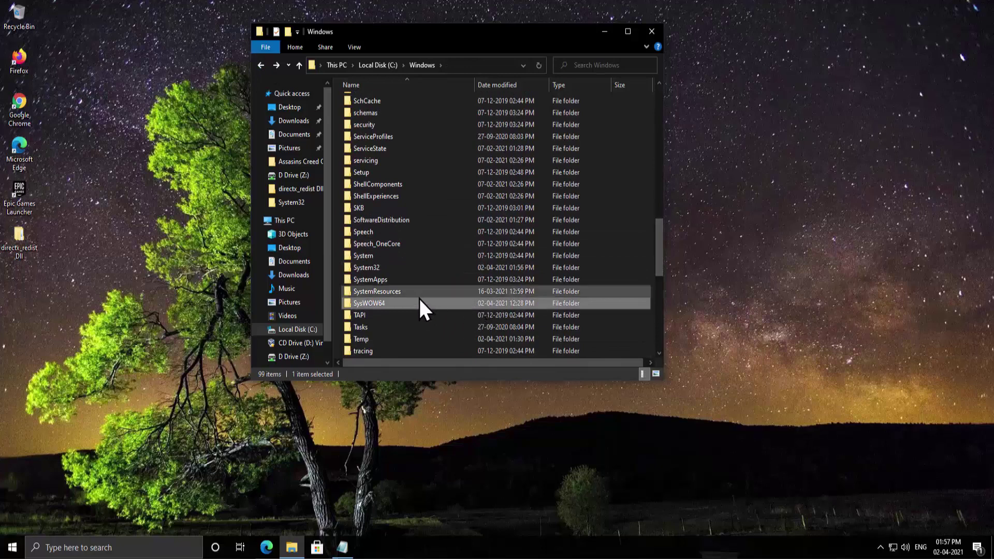
Paste the DLL files into SysWOW64, replacing the files with the same names, and close the folder window
right_click(622, 154)
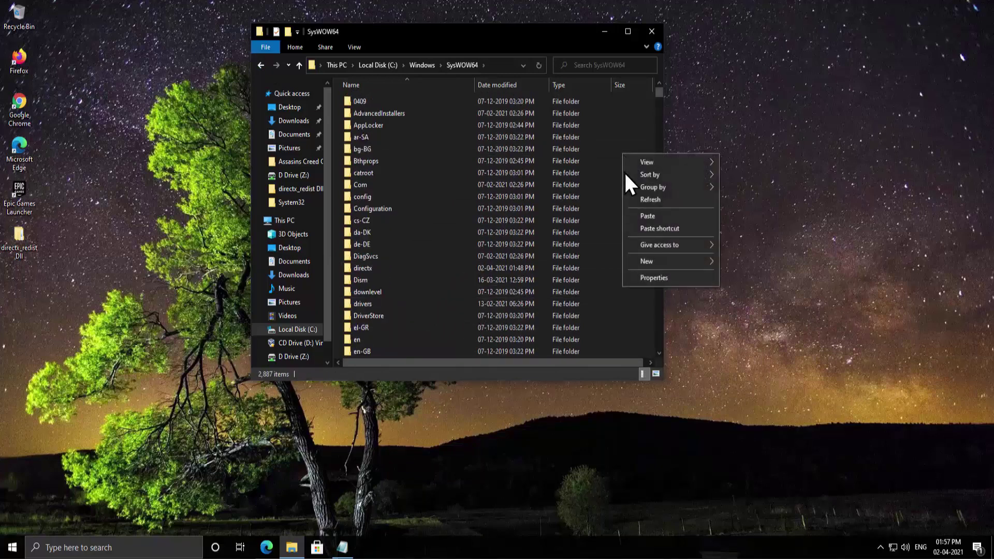
left_click(648, 216)
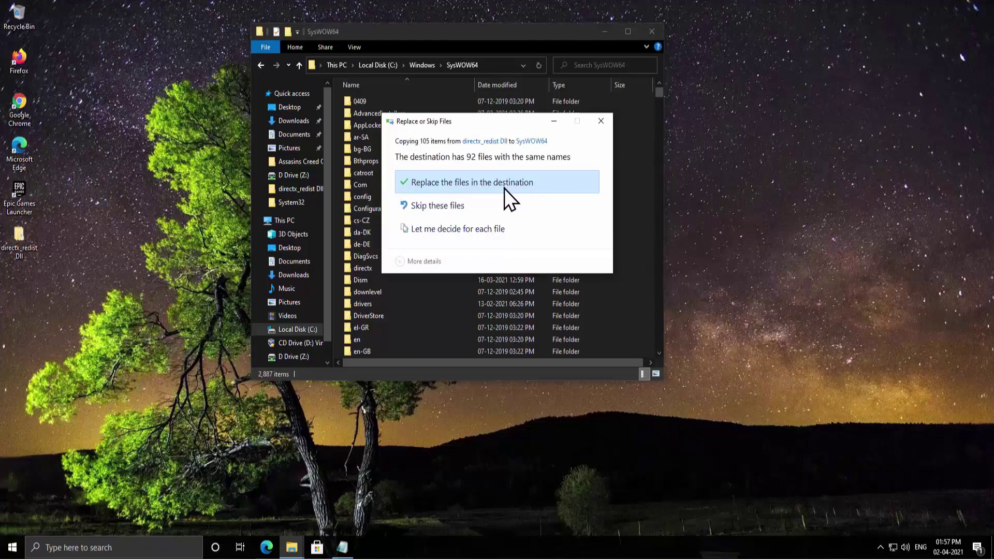
left_click(564, 179)
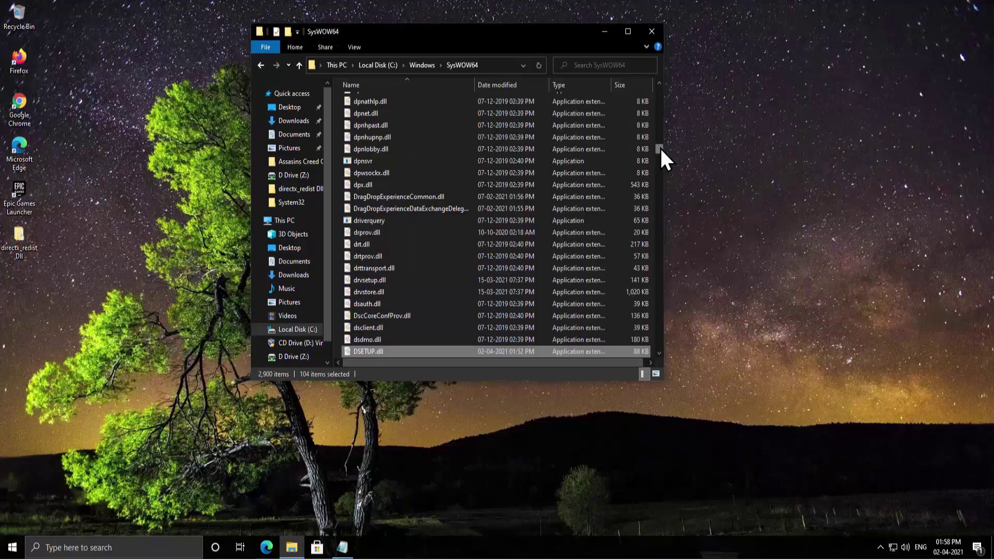
key("alt+F4")
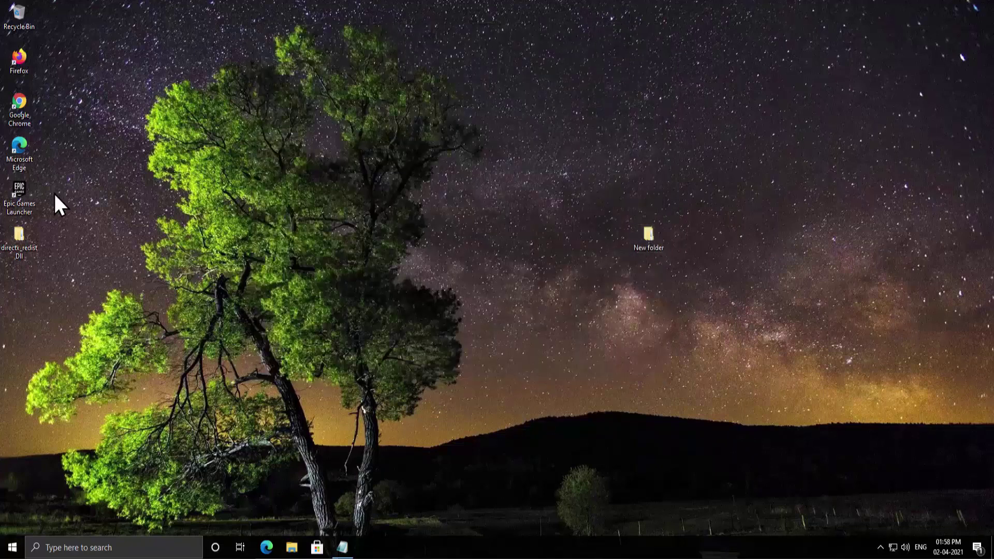
double_click(20, 200)
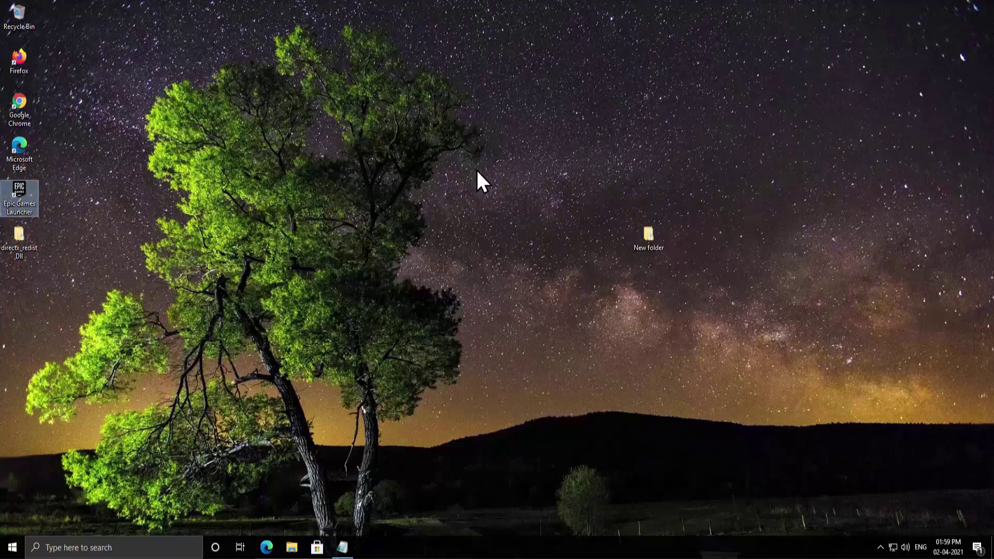
Check the system type on the About page of the Windows System settings, and close Settings
left_click(12, 547)
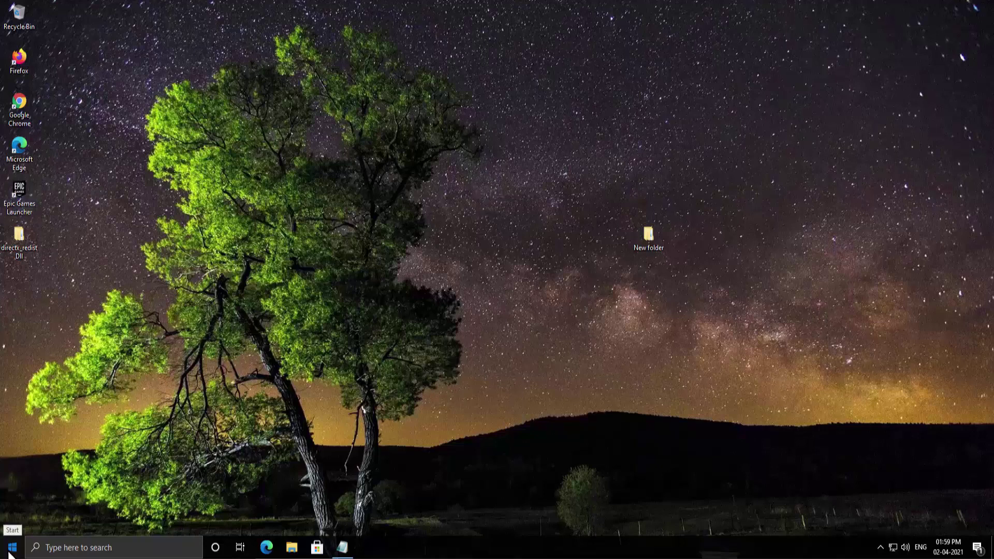
left_click(18, 495)
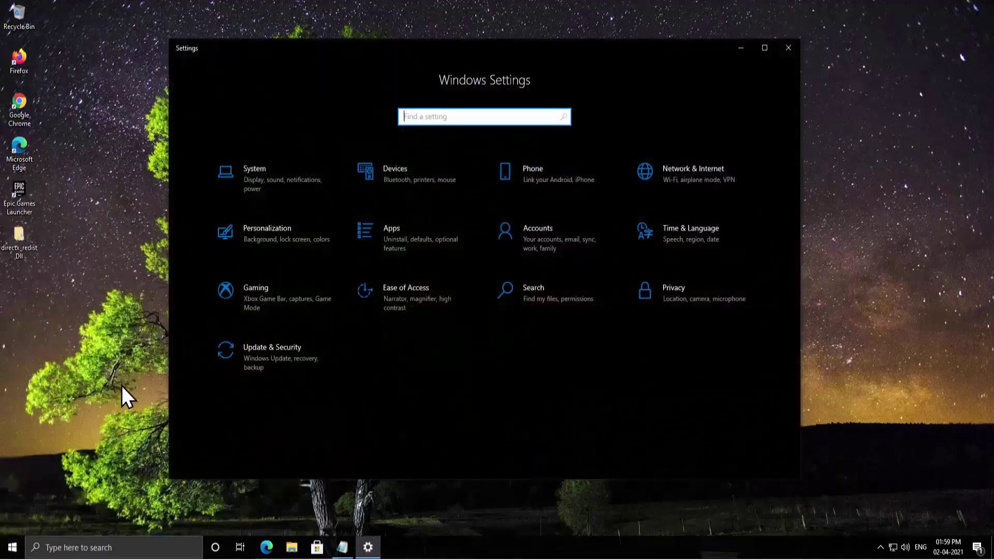
left_click(273, 193)
scroll(225, 426, "down", 3)
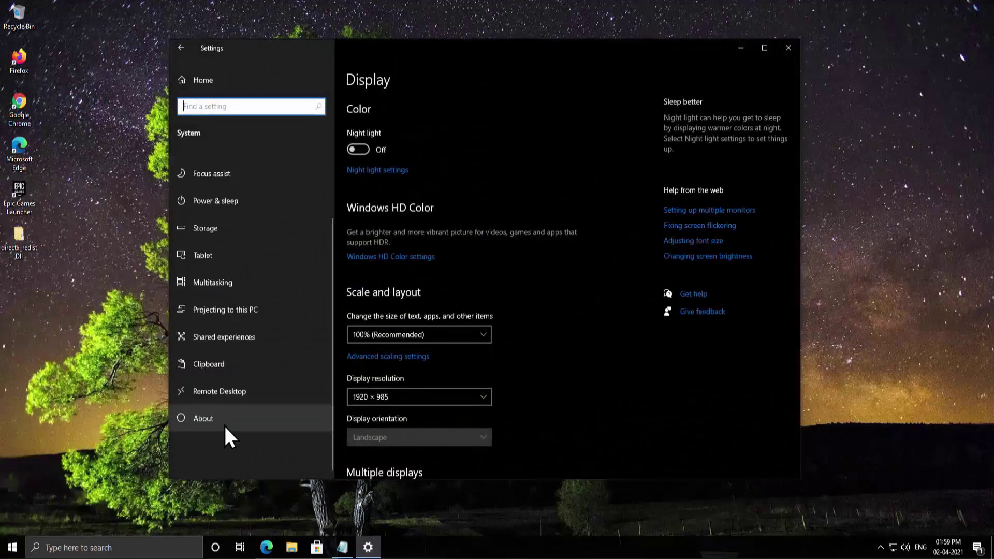
left_click(234, 417)
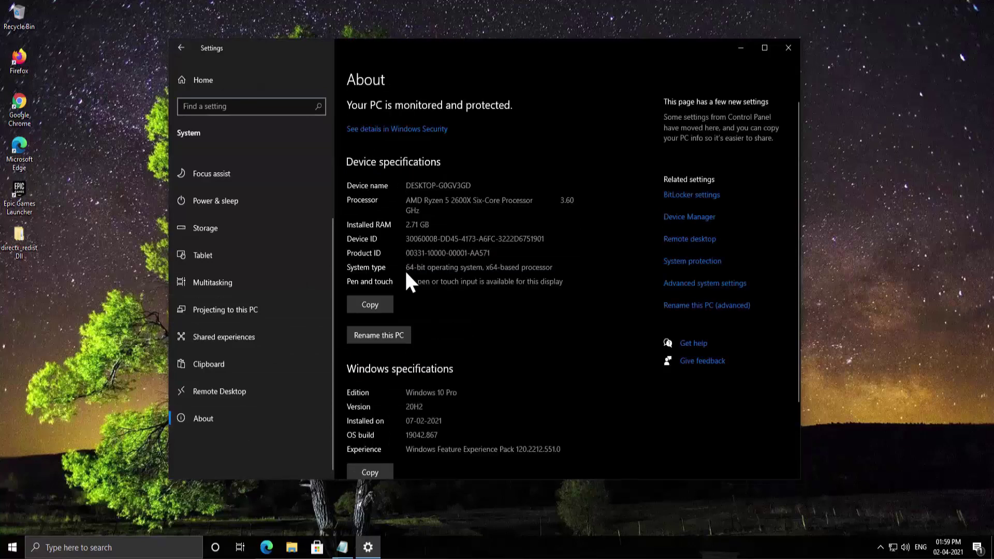
left_click_drag(410, 268, 515, 268)
left_click(788, 48)
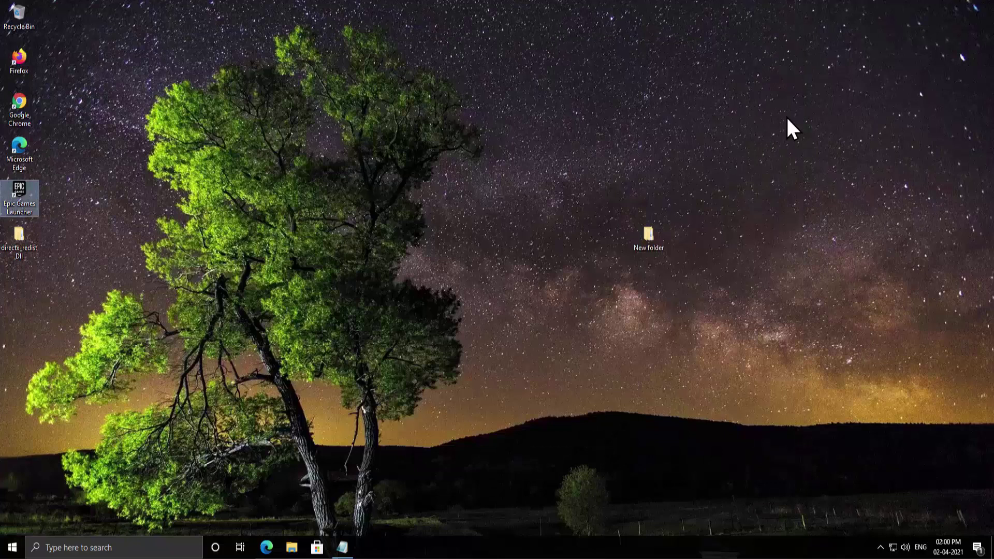